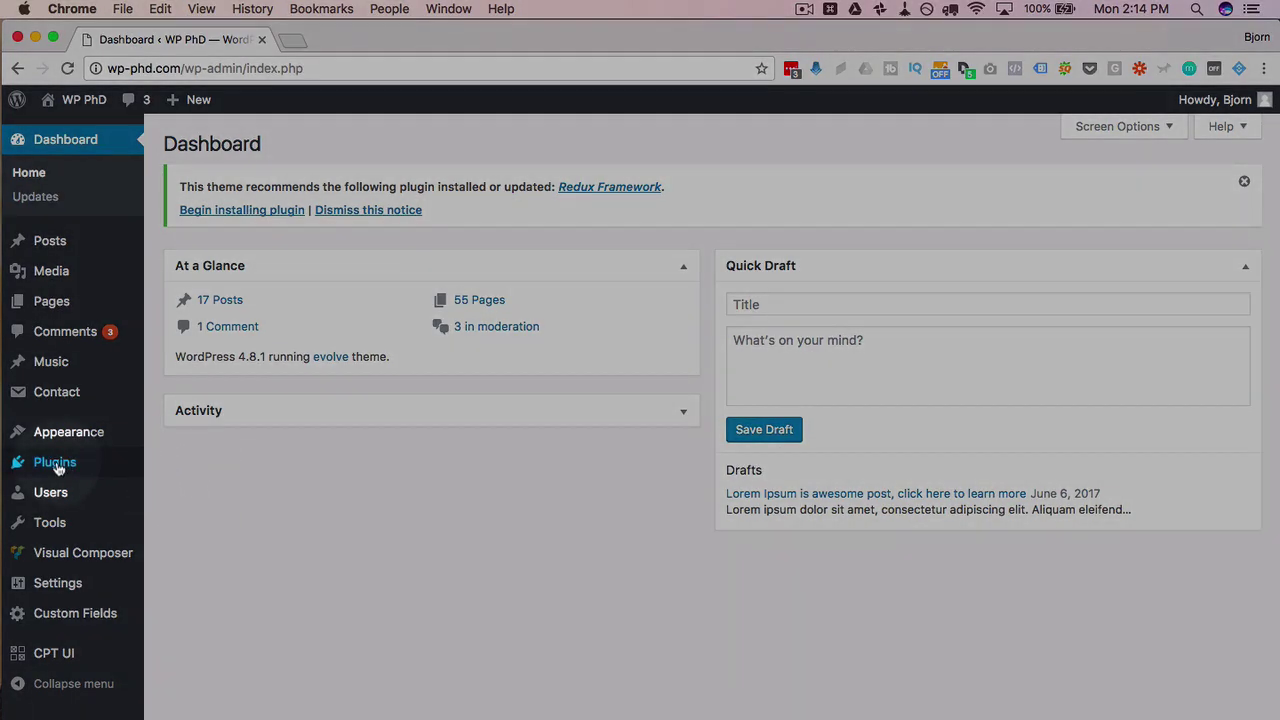
Go to the page for adding new plugins and search the plugin directory for "ewww".
mouse_move(55, 462)
click(200, 489)
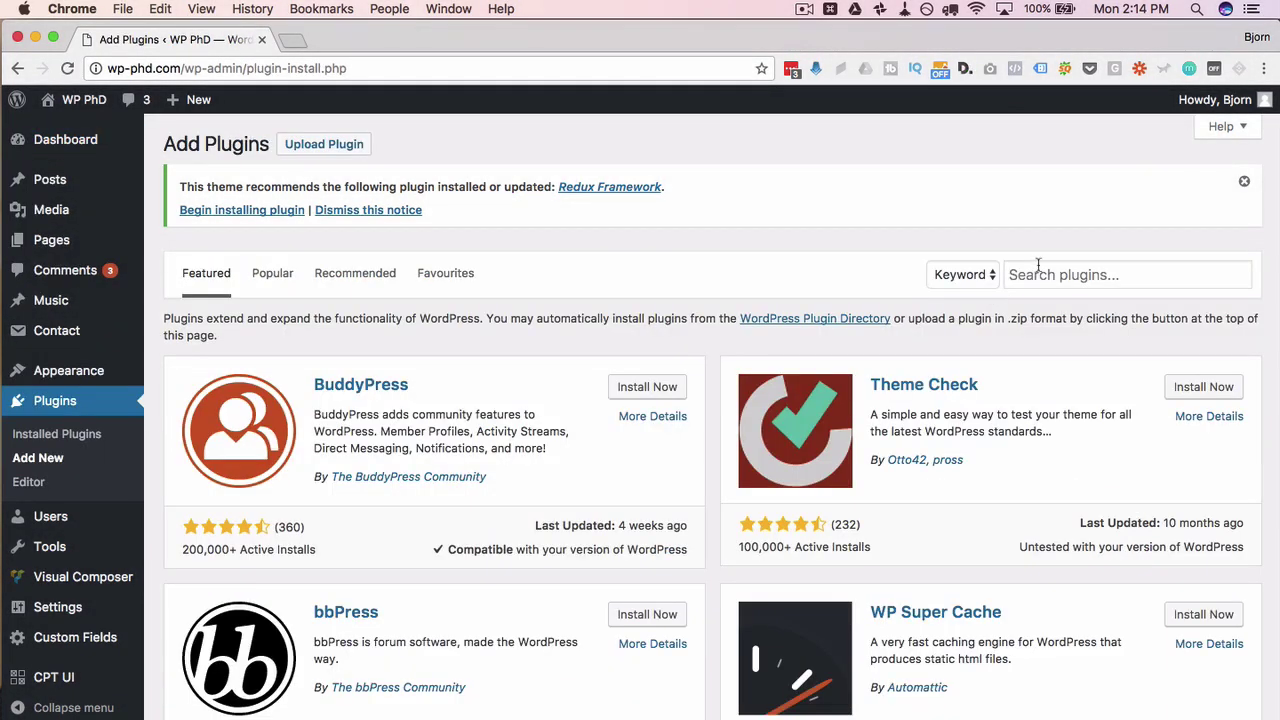
text(ewww)
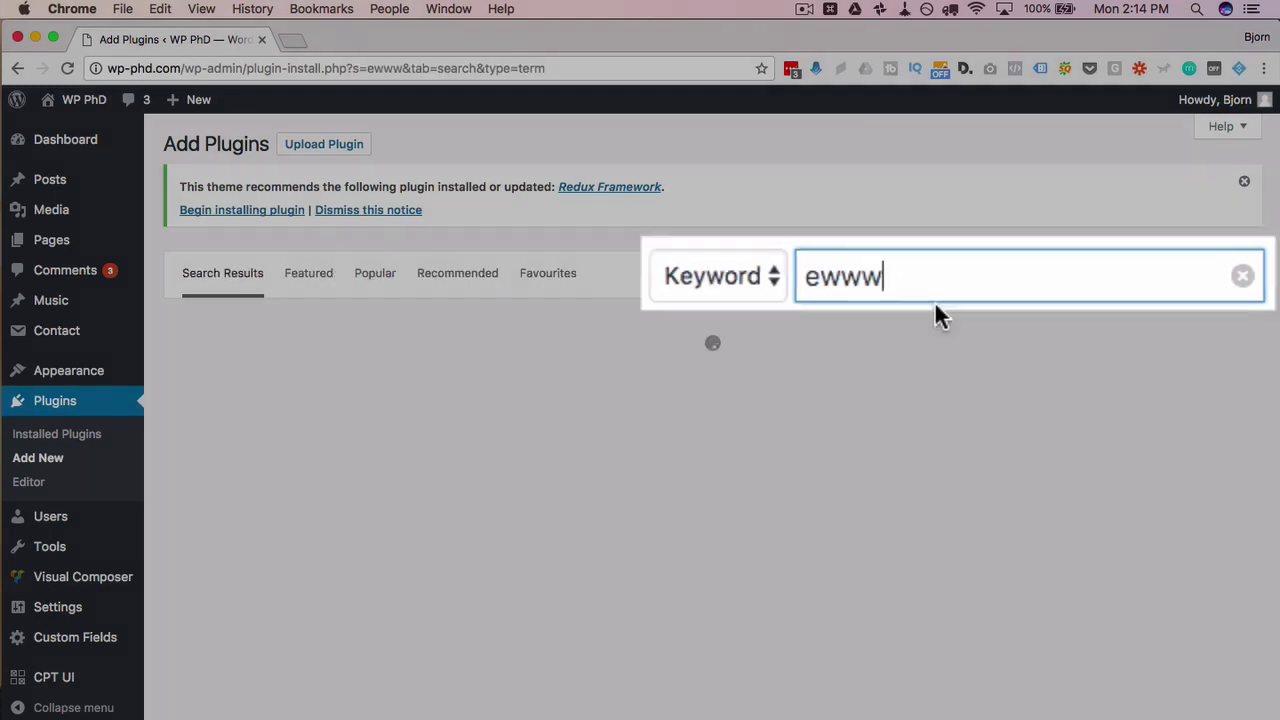
Install the EWWW Image Optimizer plugin from the search results and activate it.
scroll(546, 335, down, 1)
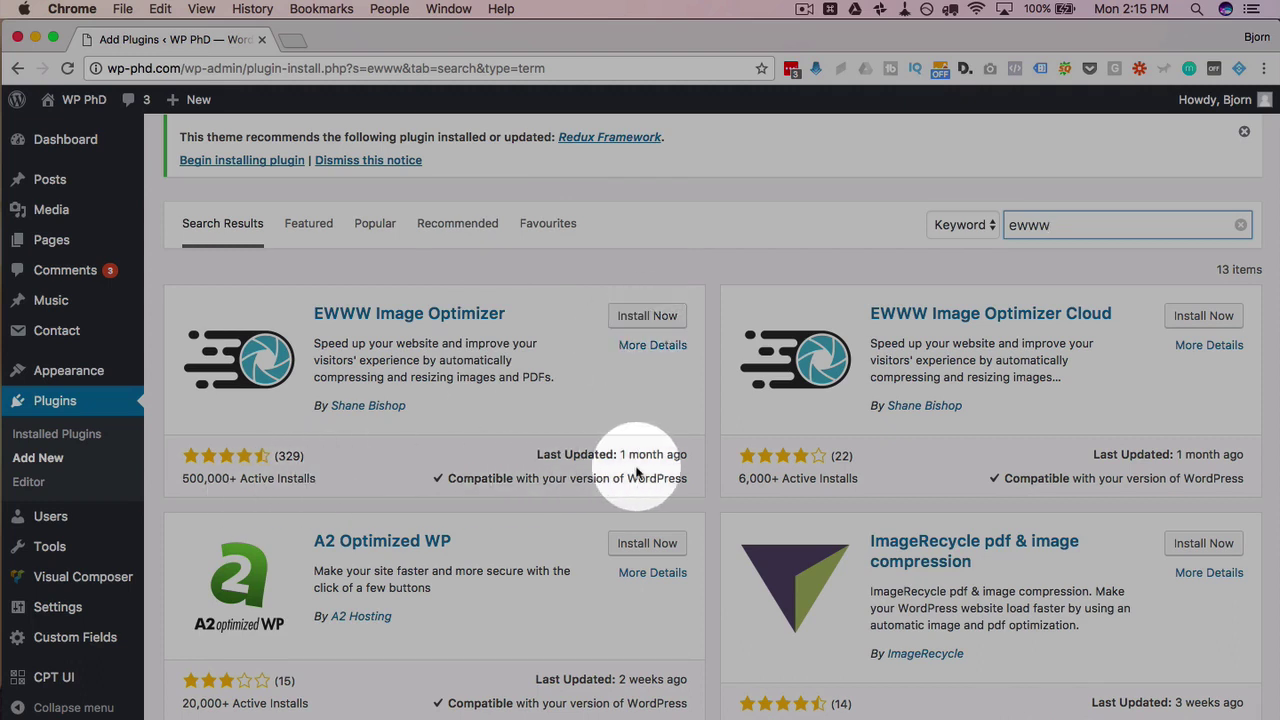
drag(194, 476, 282, 456)
click(437, 425)
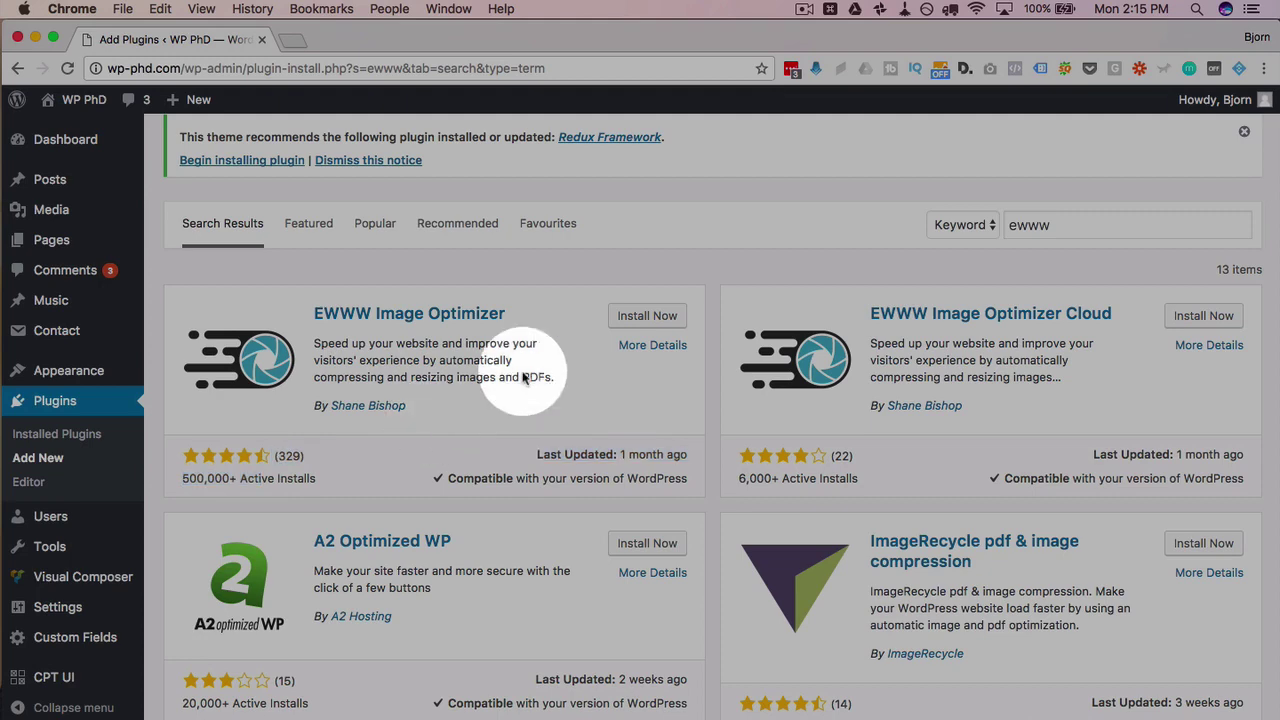
click(633, 318)
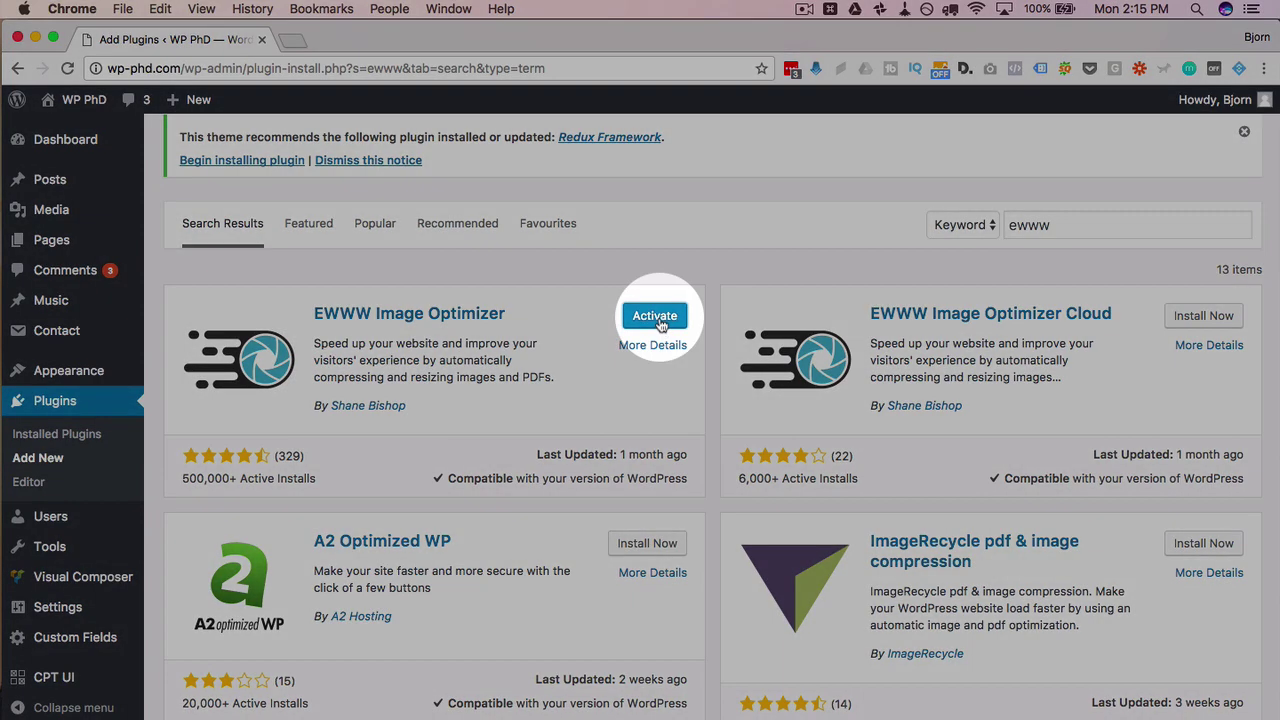
click(655, 316)
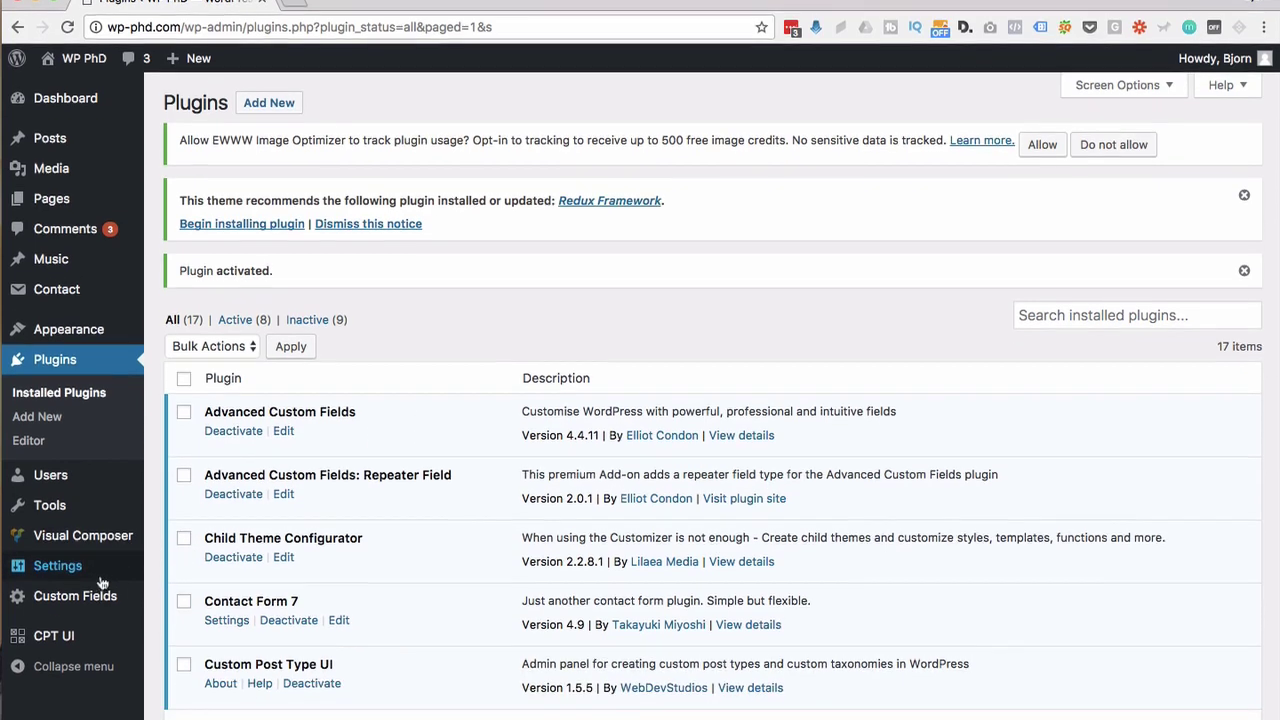
Open the EWWW Image Optimizer settings page and read the usage-tracking notice about free image credits.
mouse_move(100, 566)
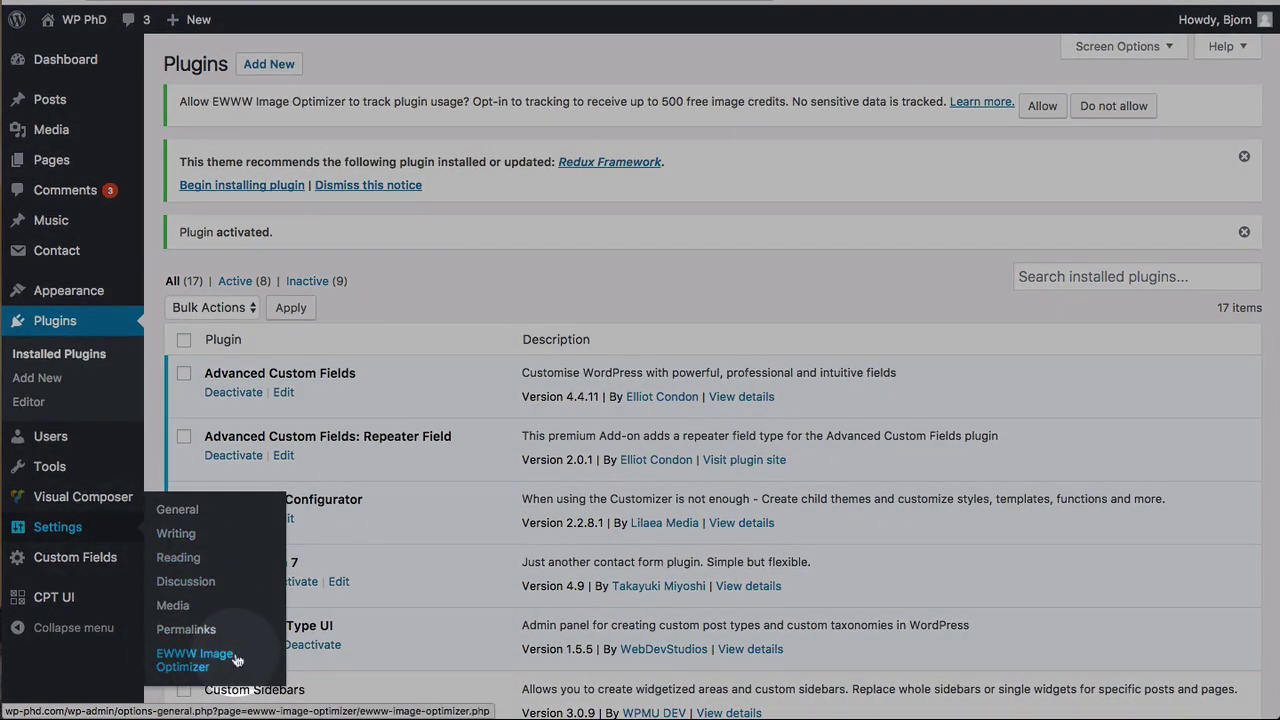
click(198, 660)
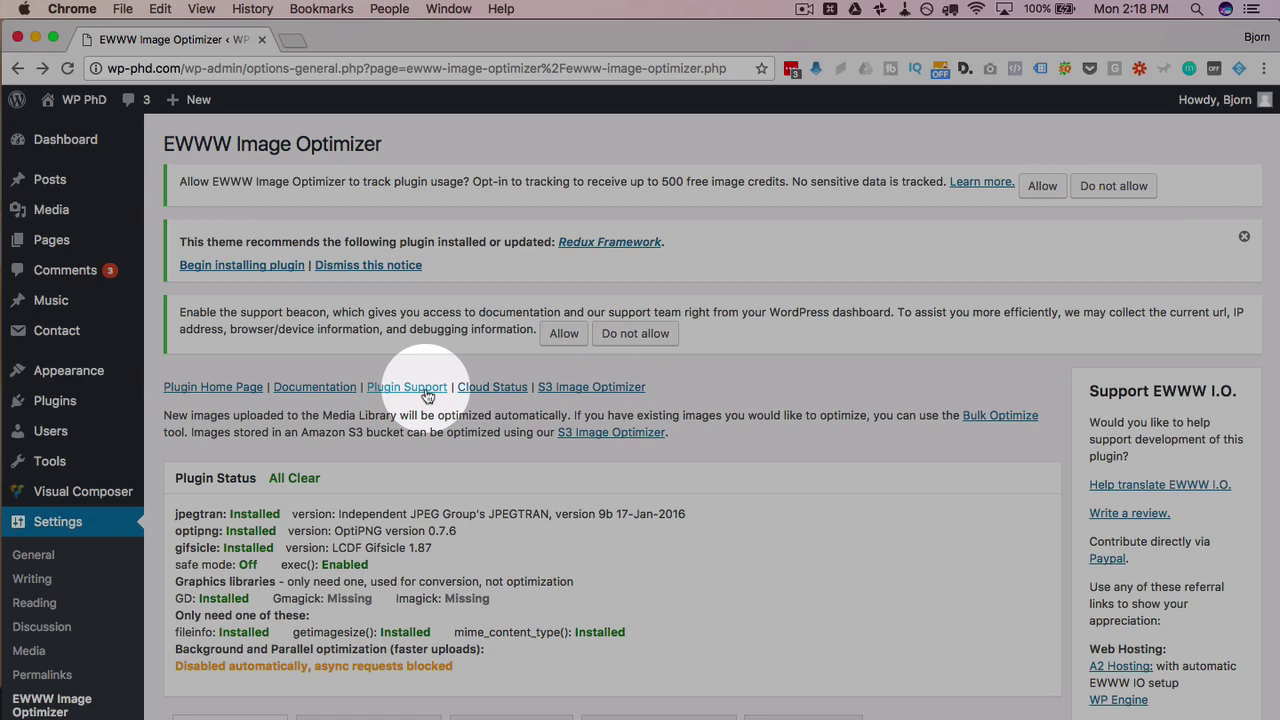
scroll(427, 396, down, 2)
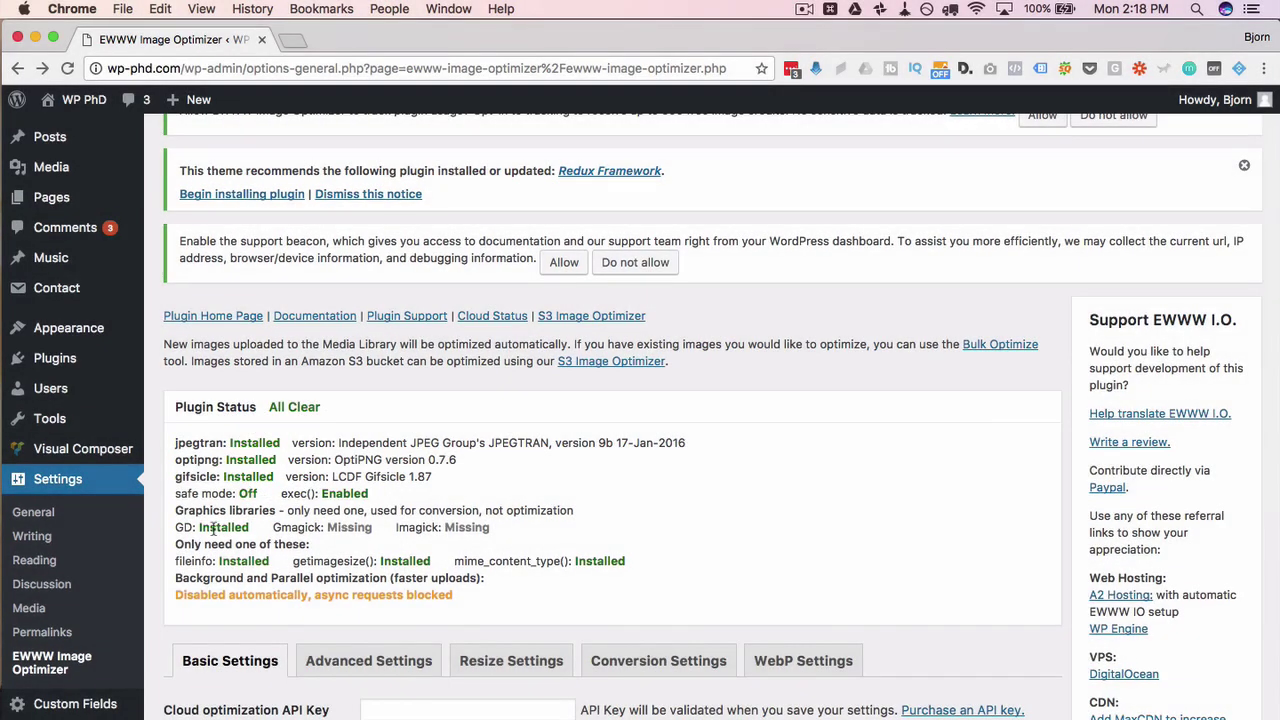
scroll(412, 533, up, 2)
scroll(412, 533, down, 1)
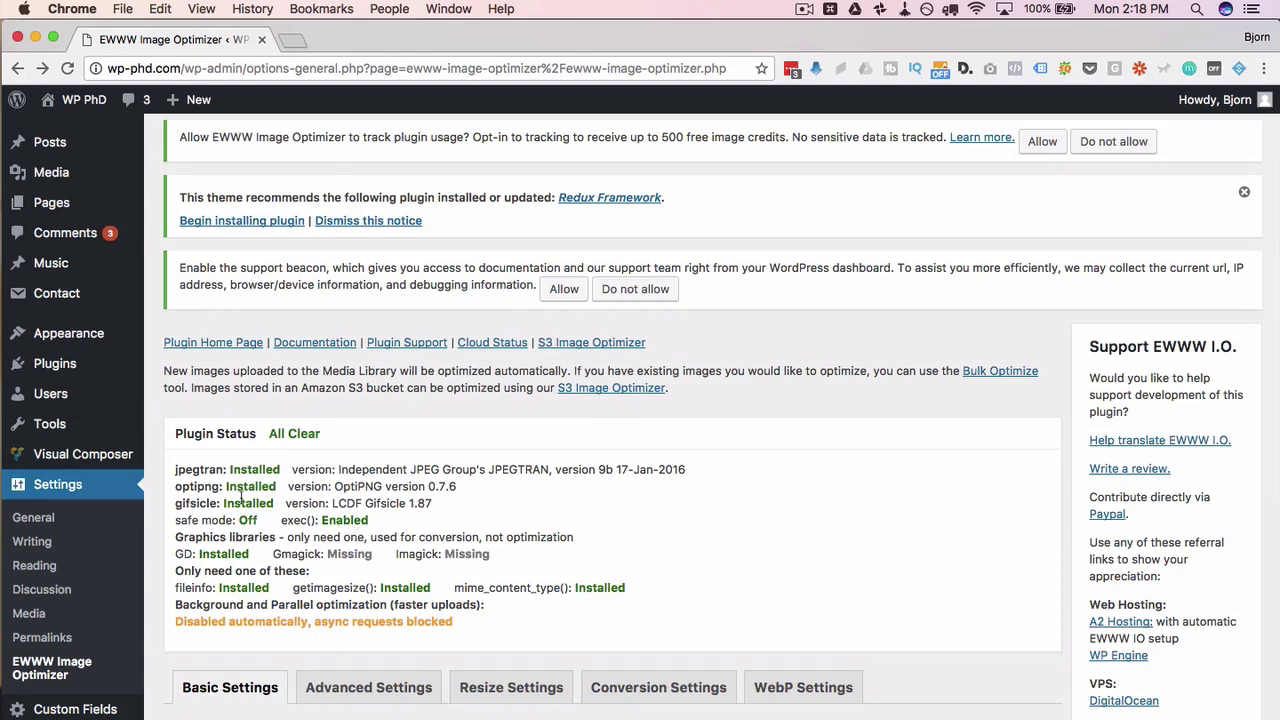
scroll(268, 516, up, 1)
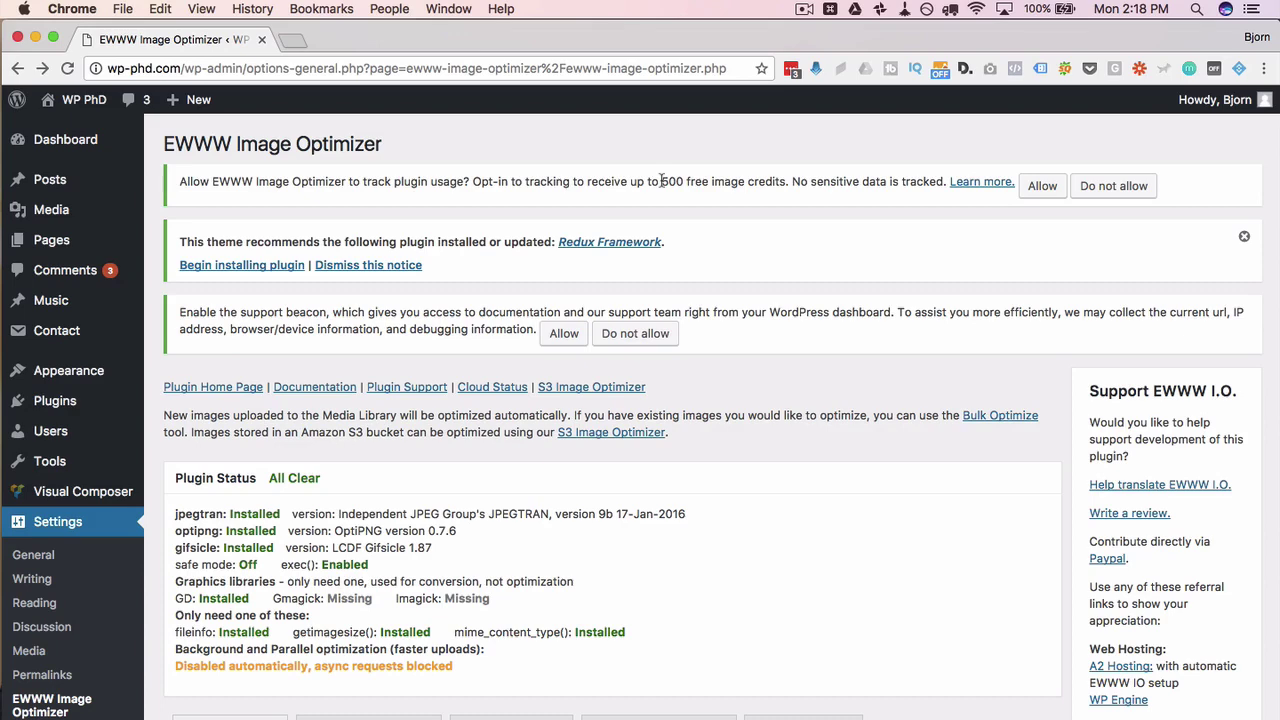
double_click(671, 181)
scroll(721, 224, down, 1)
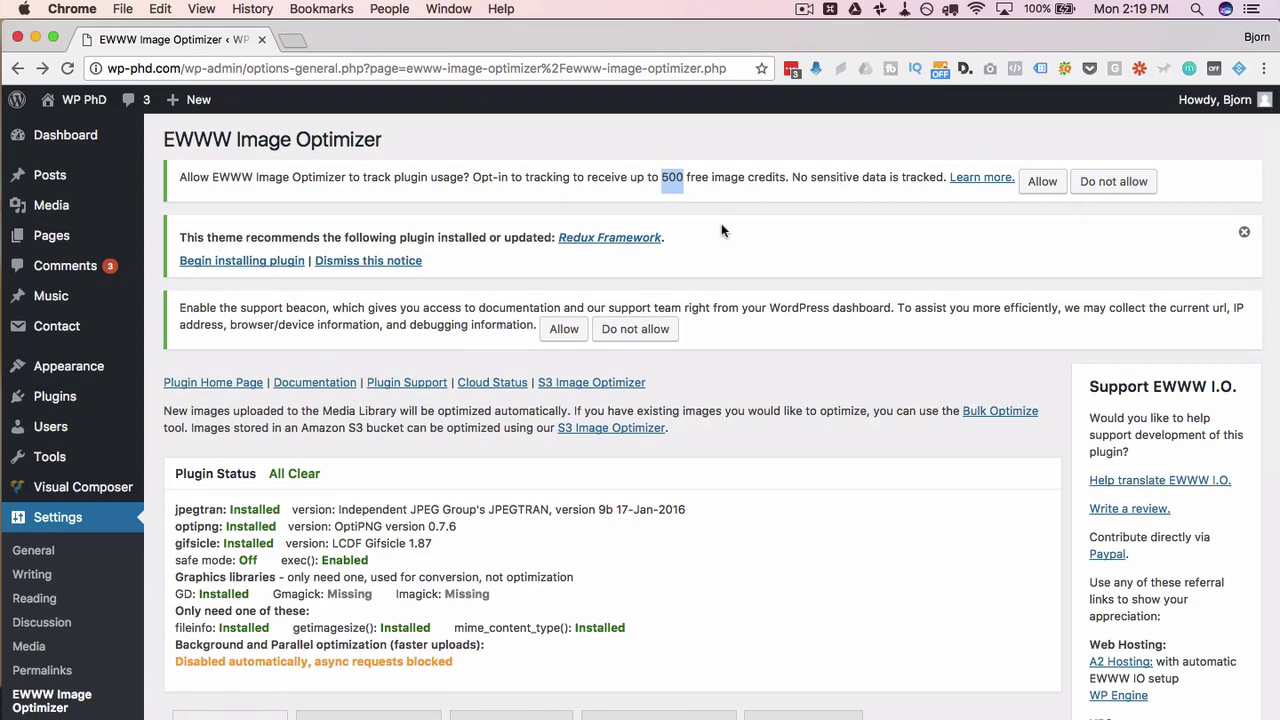
click(711, 180)
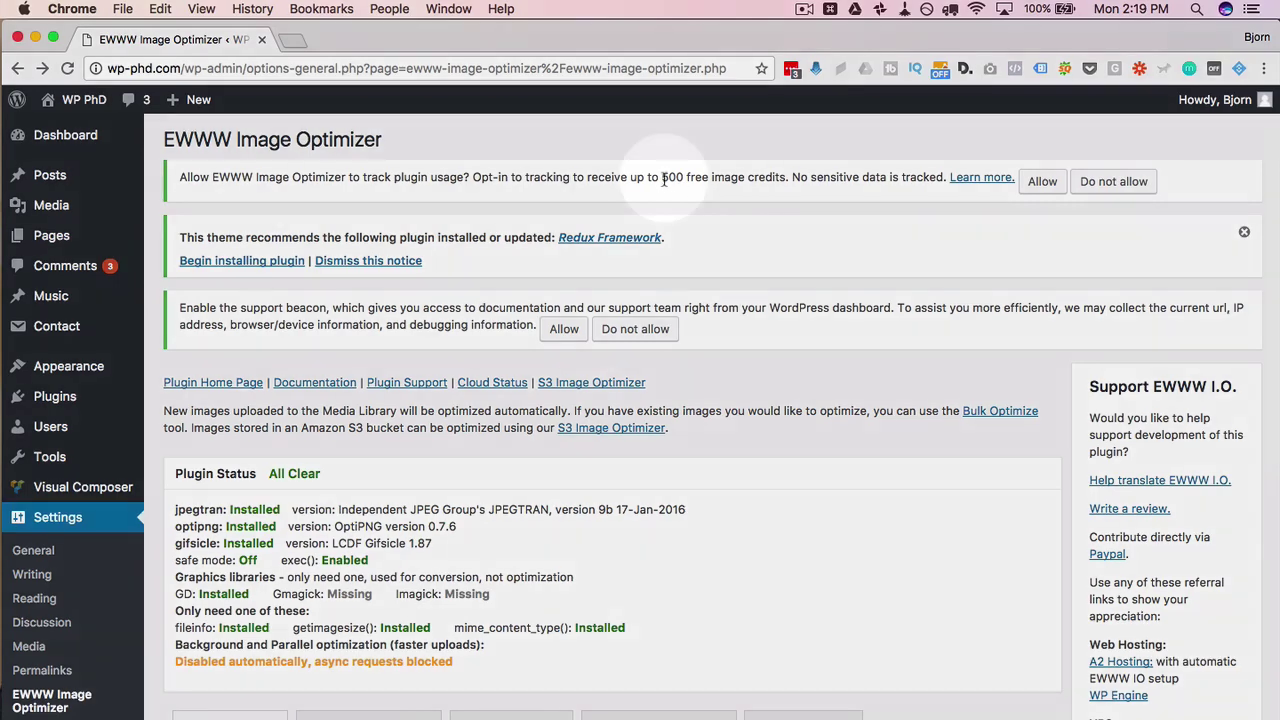
drag(661, 177, 786, 178)
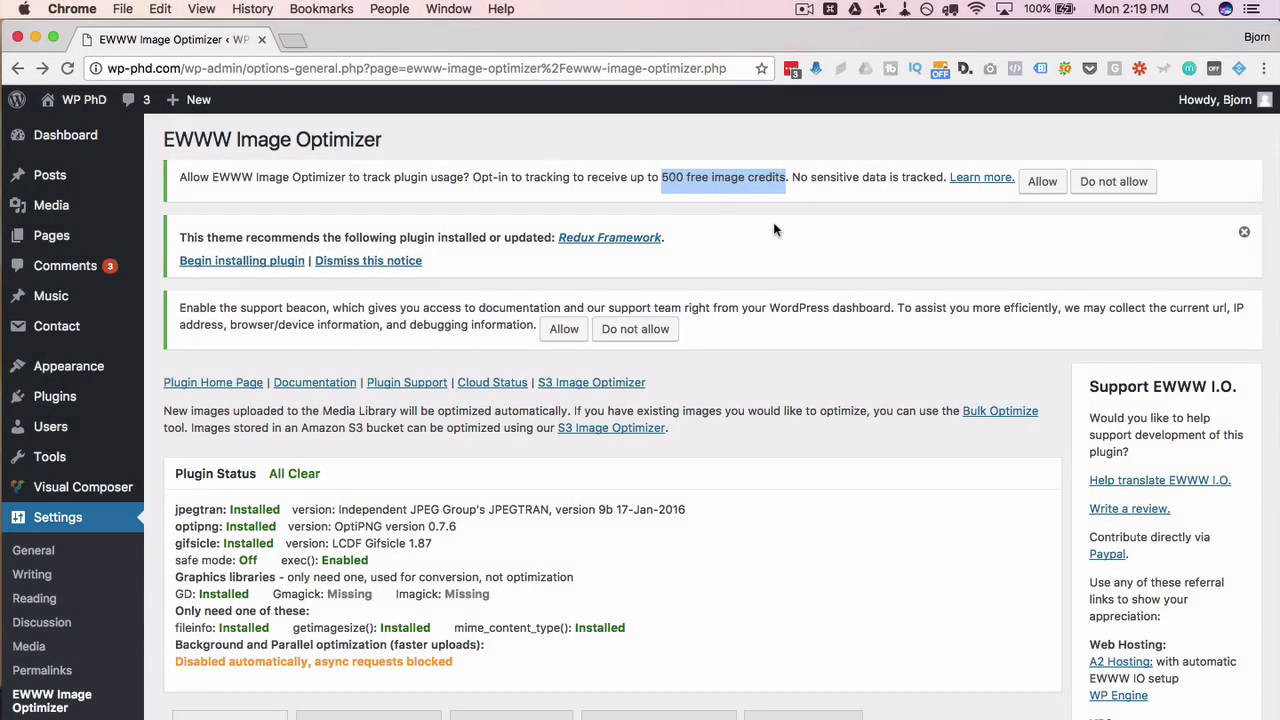
Examine the Plugin Status section, including the graphics libraries and the background and parallel optimization entry.
scroll(773, 224, down, 5)
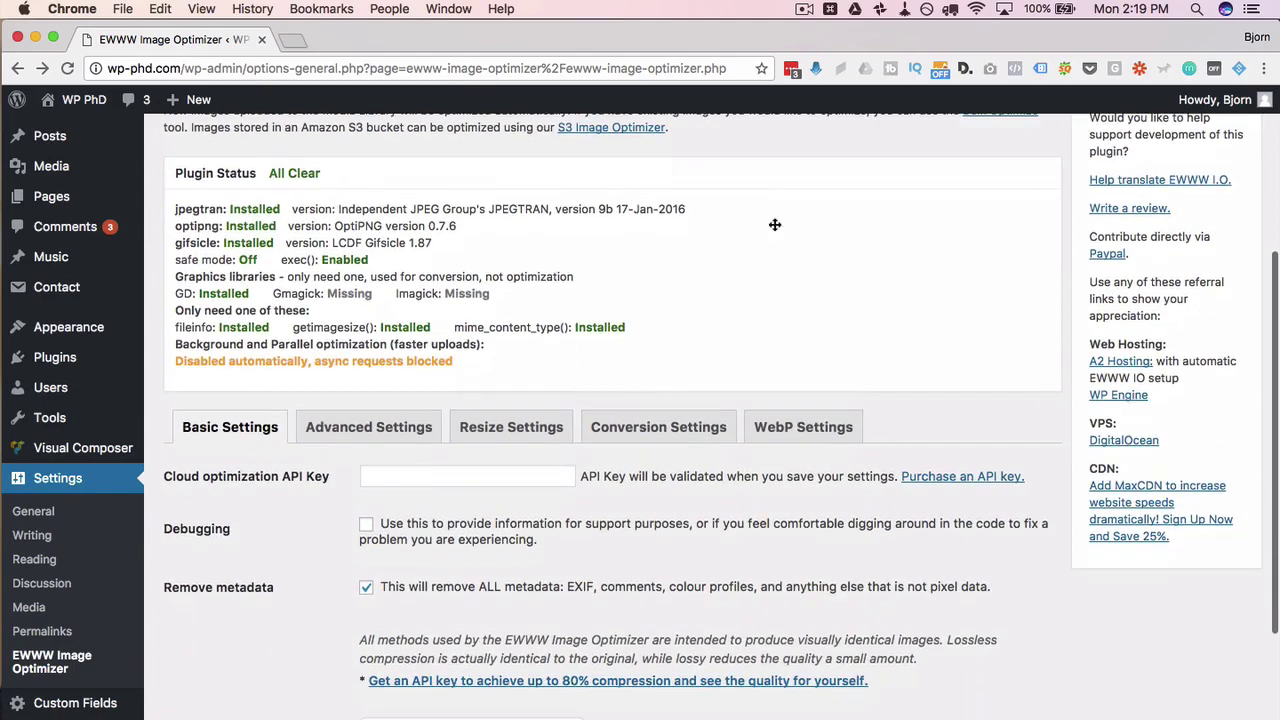
scroll(176, 204, down, 1)
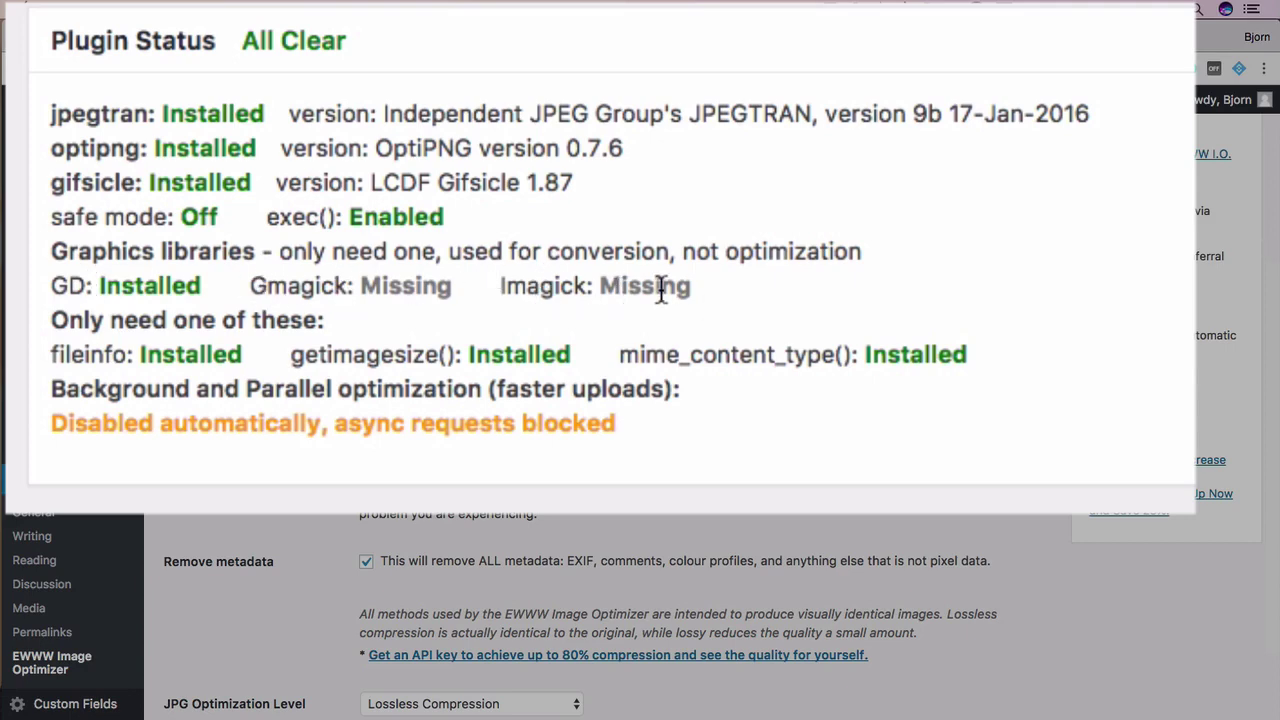
double_click(548, 288)
scroll(60, 298, down, 2)
drag(46, 301, 627, 310)
click(625, 305)
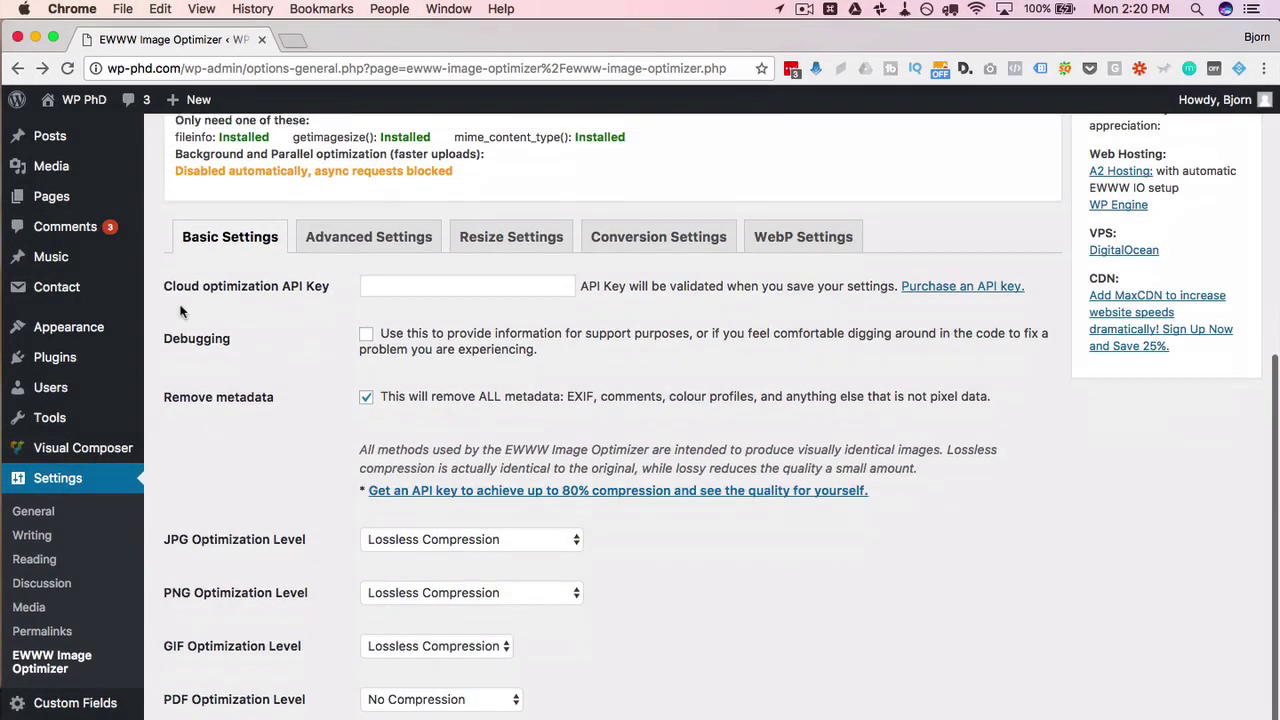
scroll(61, 619, down, 1)
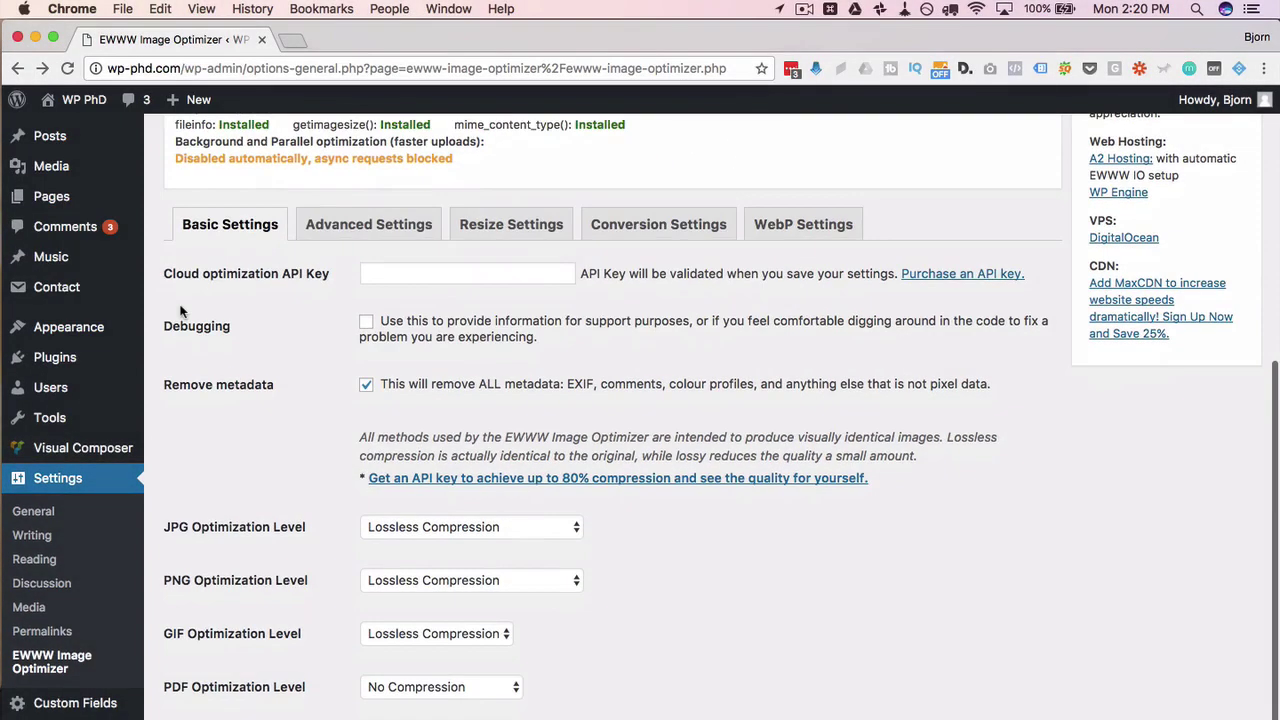
scroll(181, 312, up, 15)
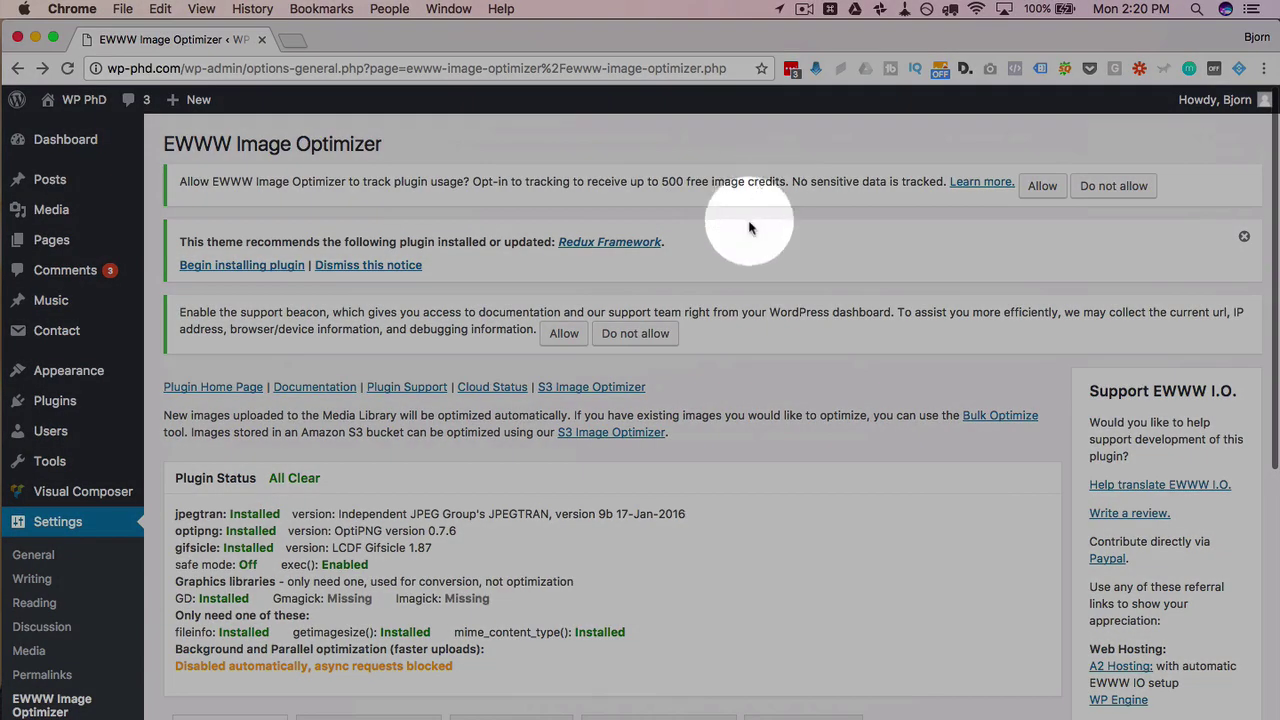
scroll(719, 303, down, 12)
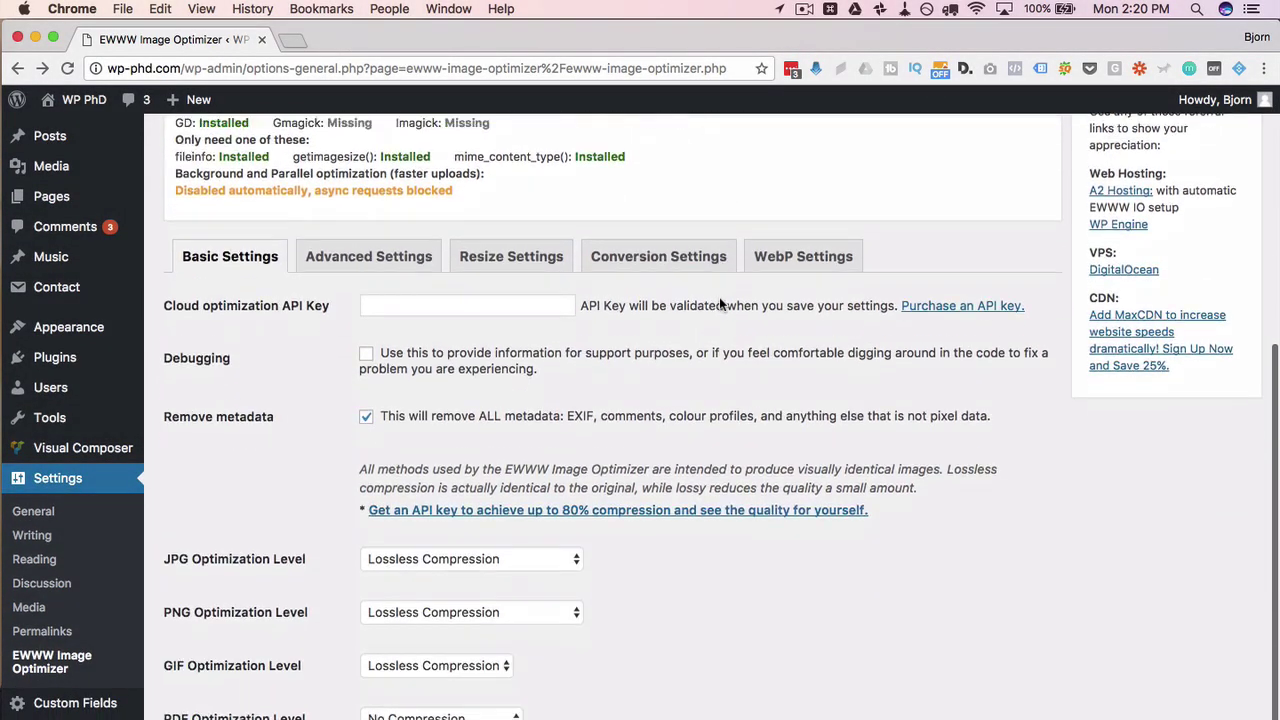
Review the Basic Settings: the API key field, metadata removal, JPG optimization levels and the backup option's API key requirement.
click(414, 280)
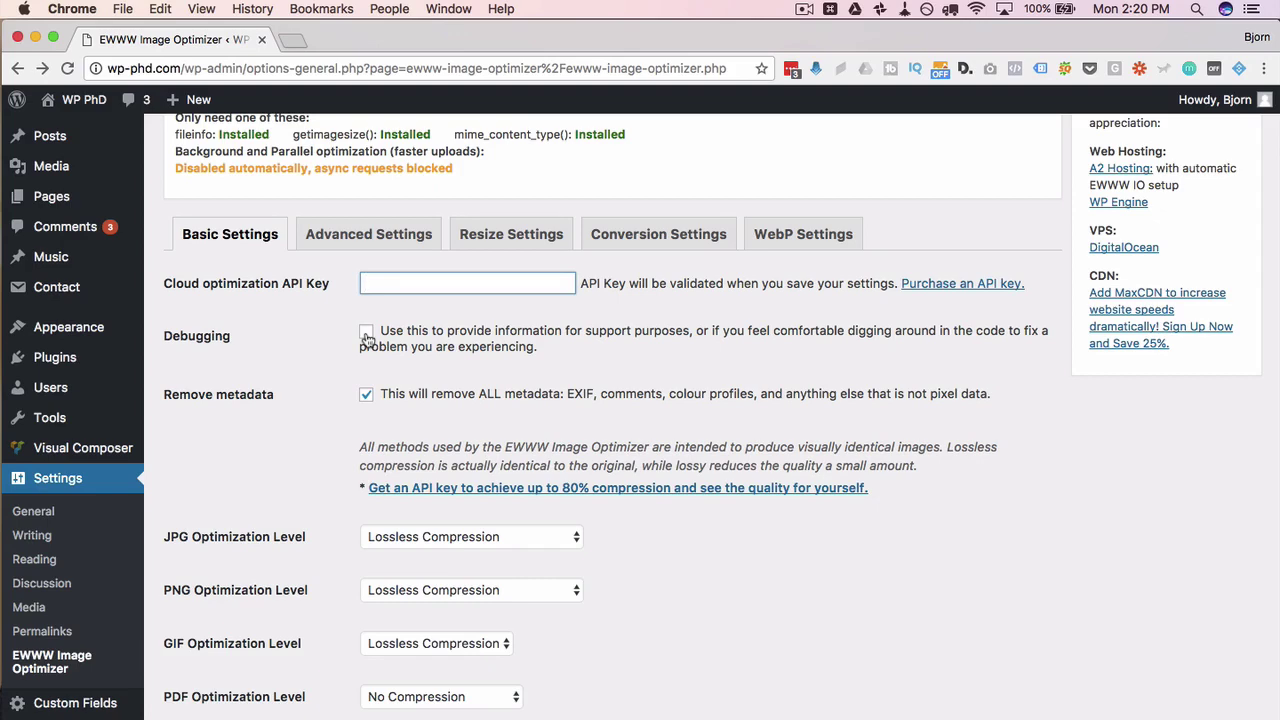
scroll(344, 399, down, 2)
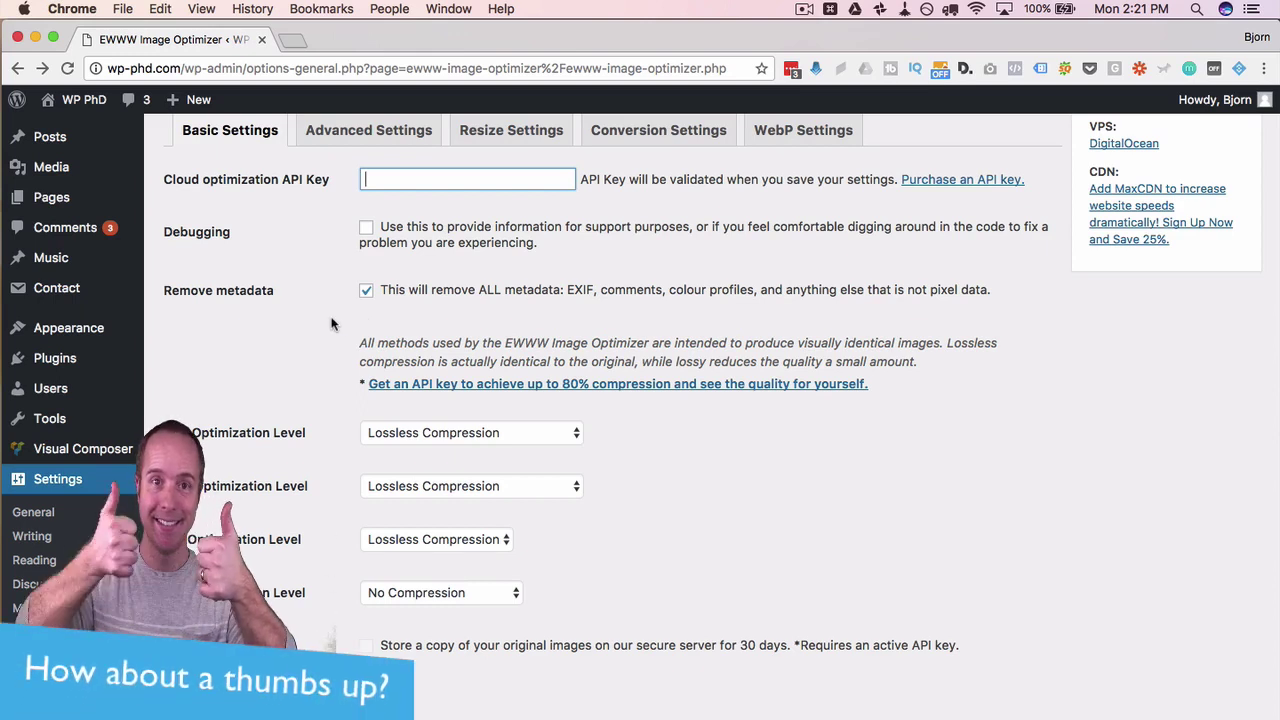
scroll(330, 320, down, 1)
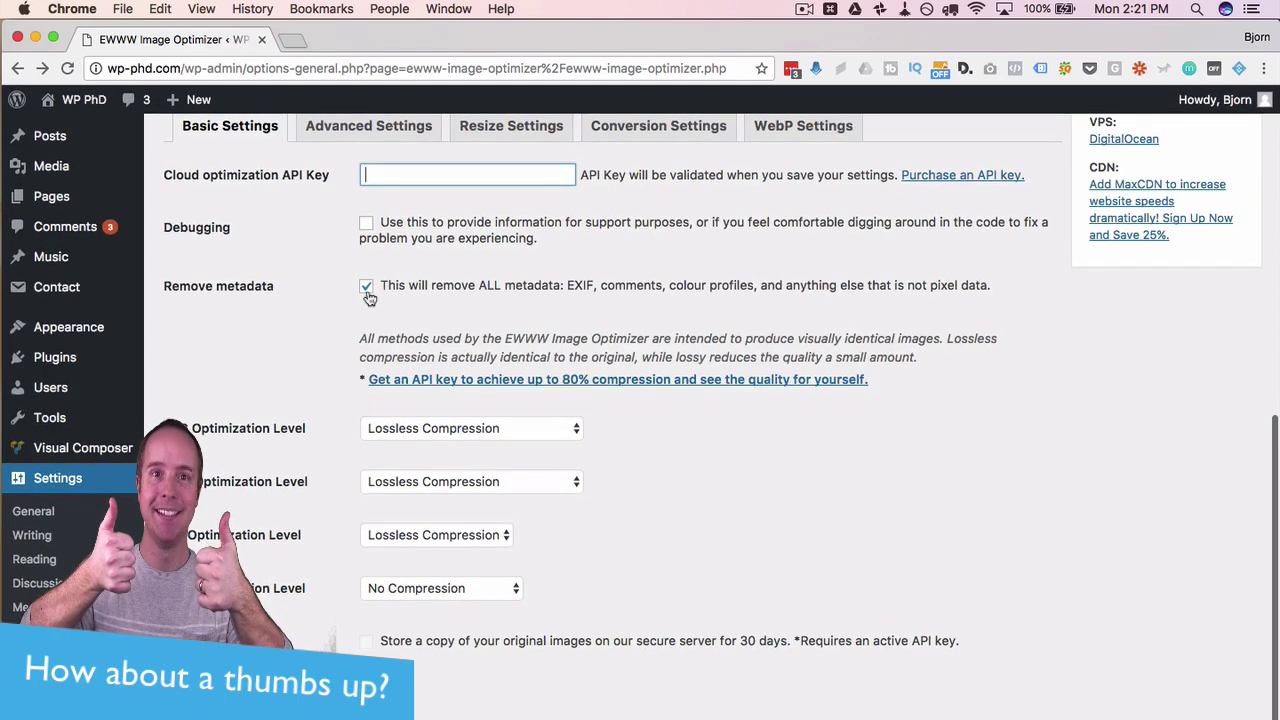
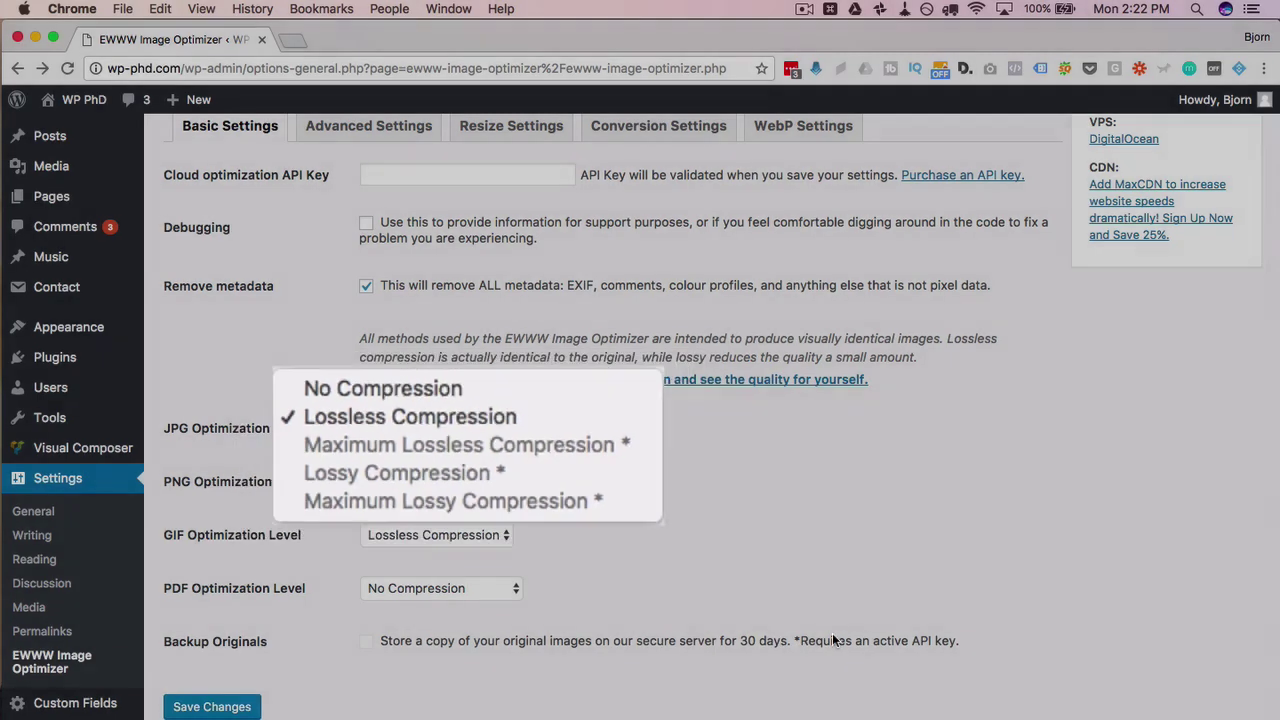
click(799, 641)
drag(797, 641, 973, 641)
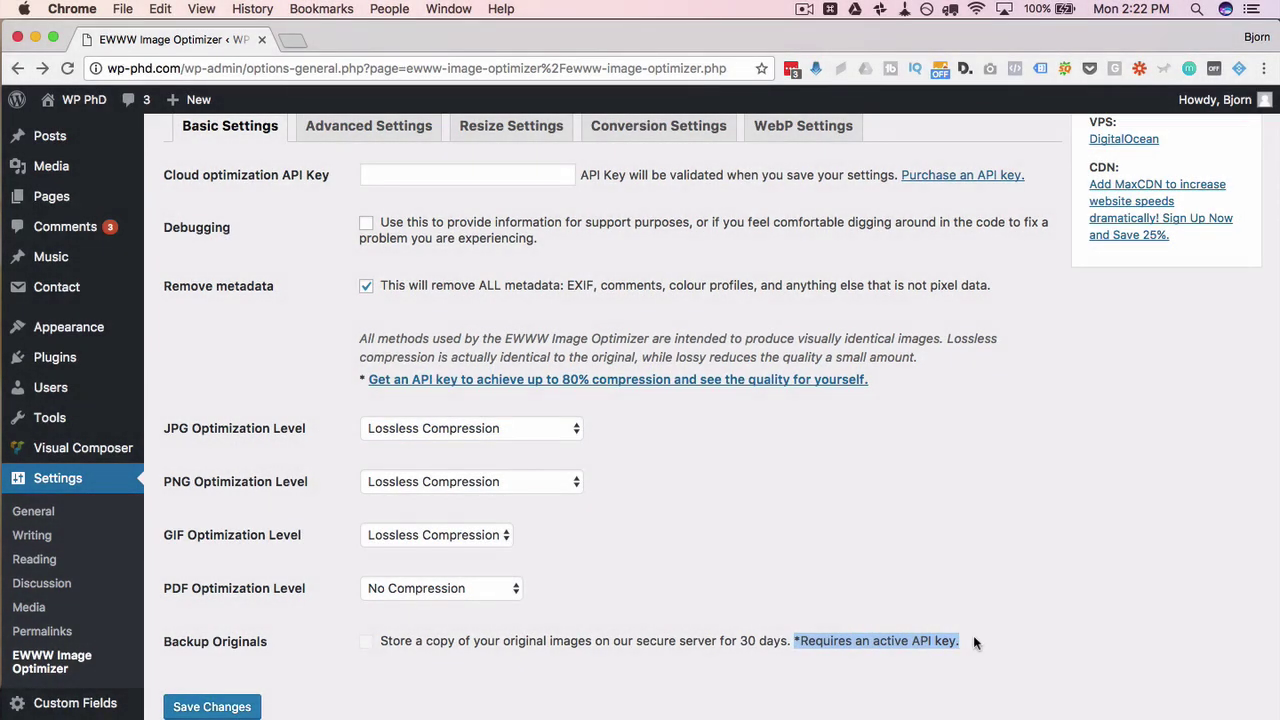
click(690, 475)
click(576, 437)
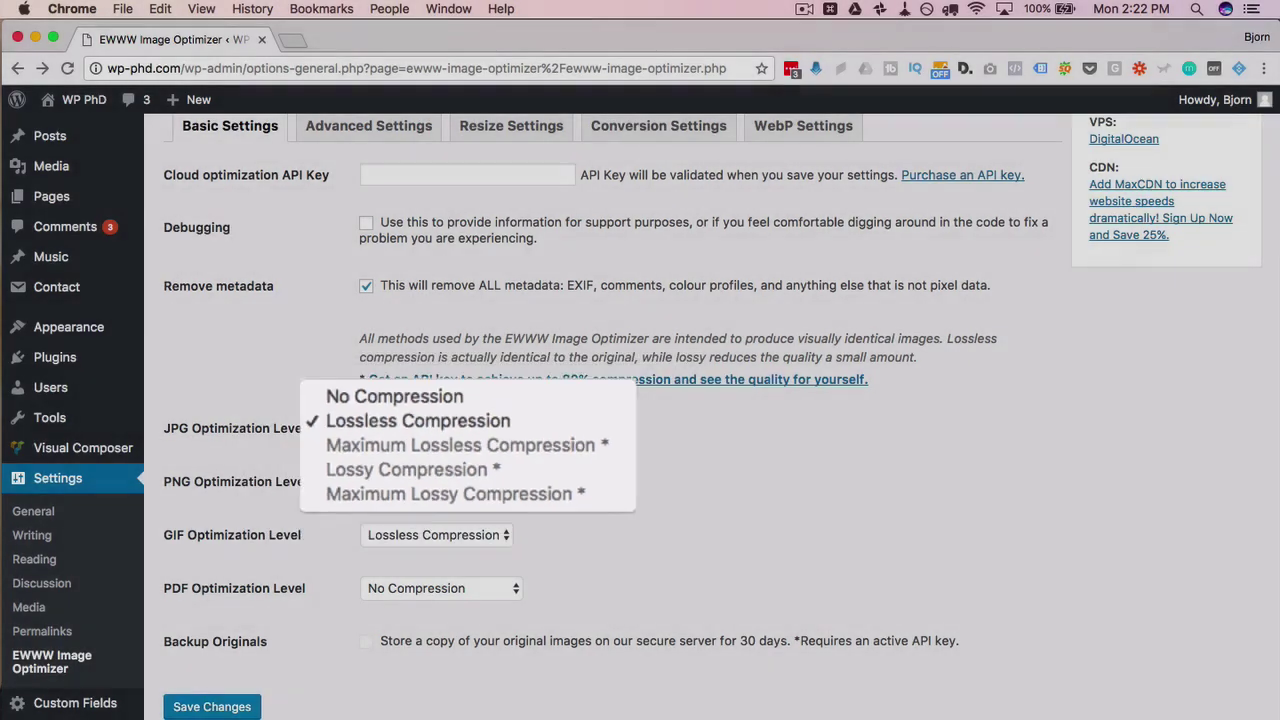
click(326, 476)
Open a new browser tab.
key(super+t)
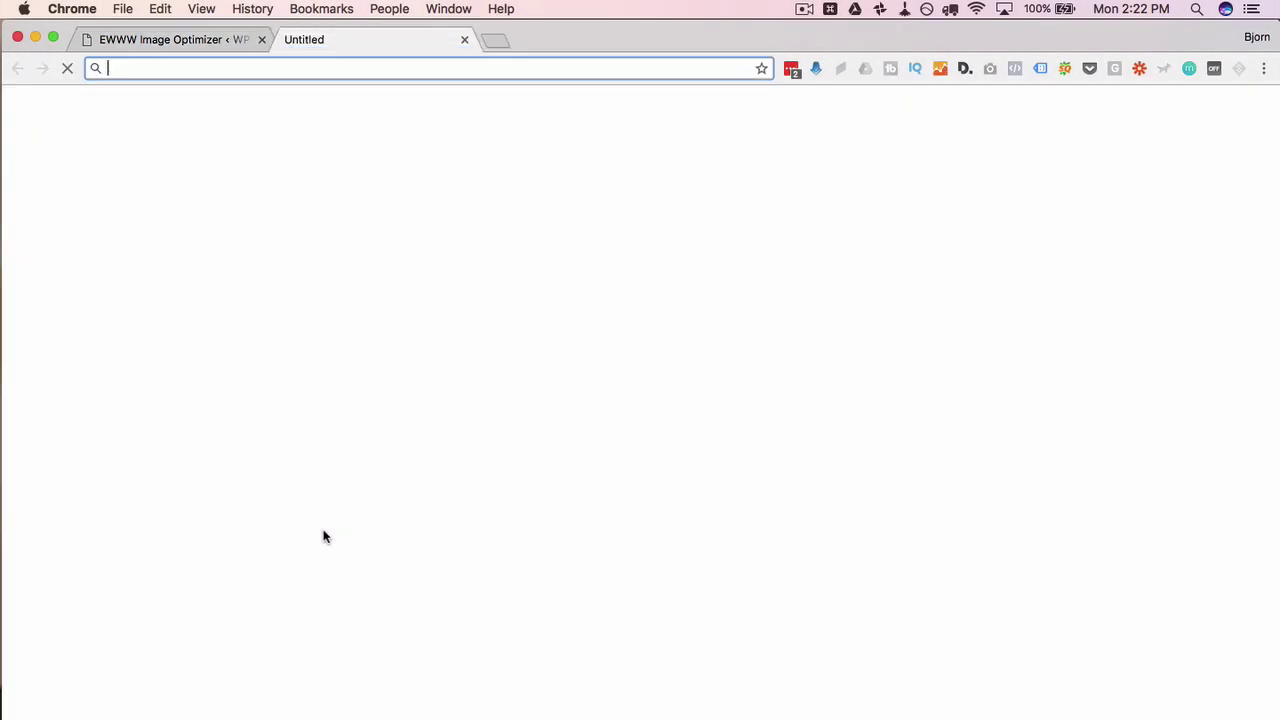
text(tin)
key(BackSpace)
key(BackSpace)
key(BackSpace)
key(BackSpace)
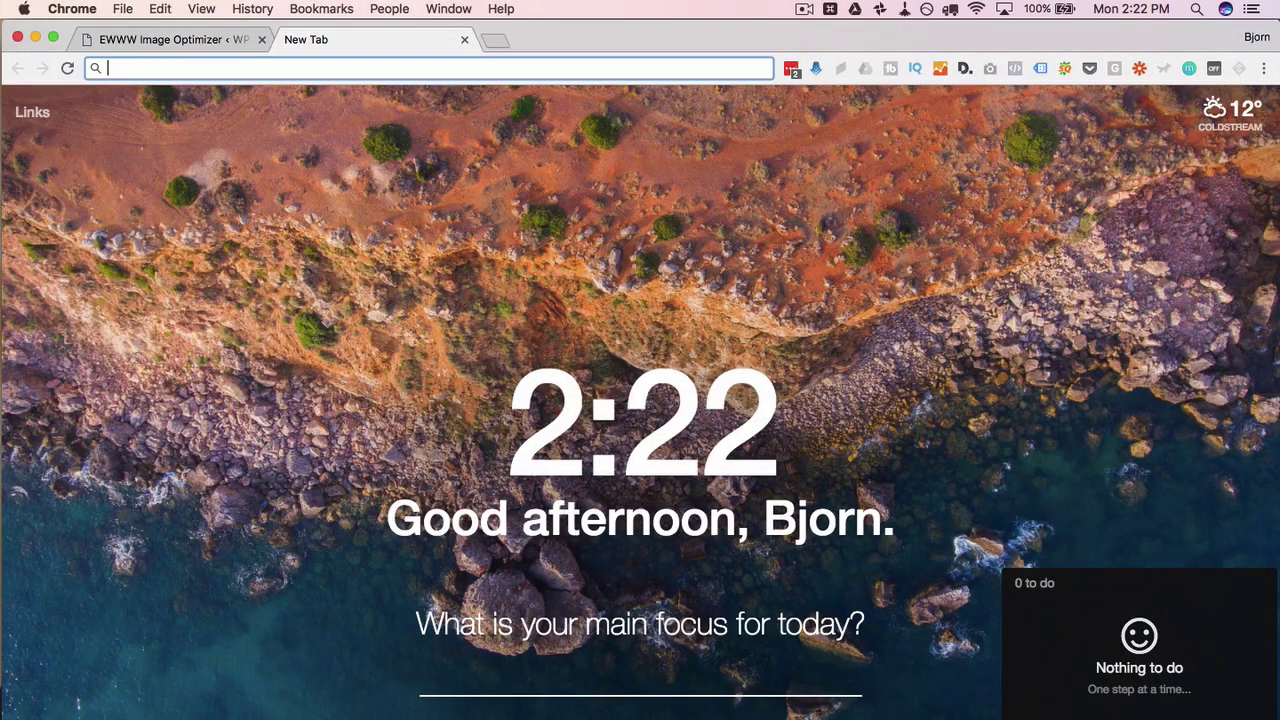
Search the web for "minijpeg" and open the JPEGmini website from the results.
text(minij)
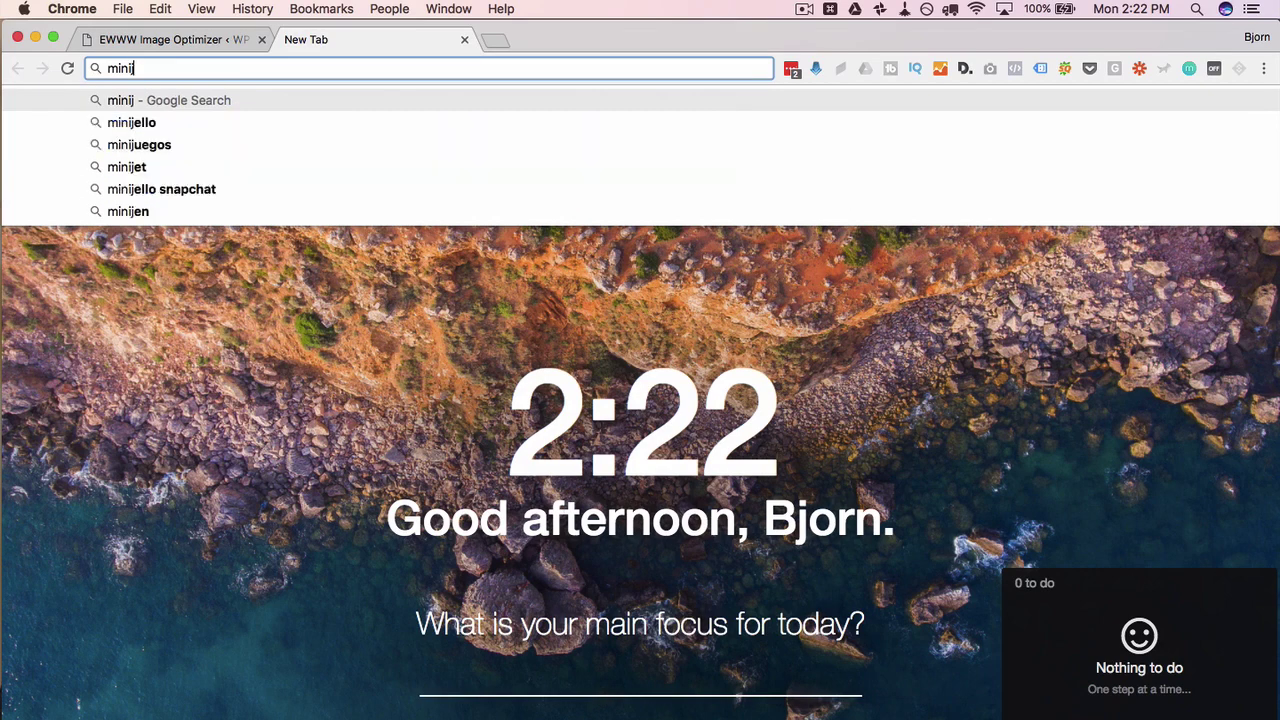
text(peg)
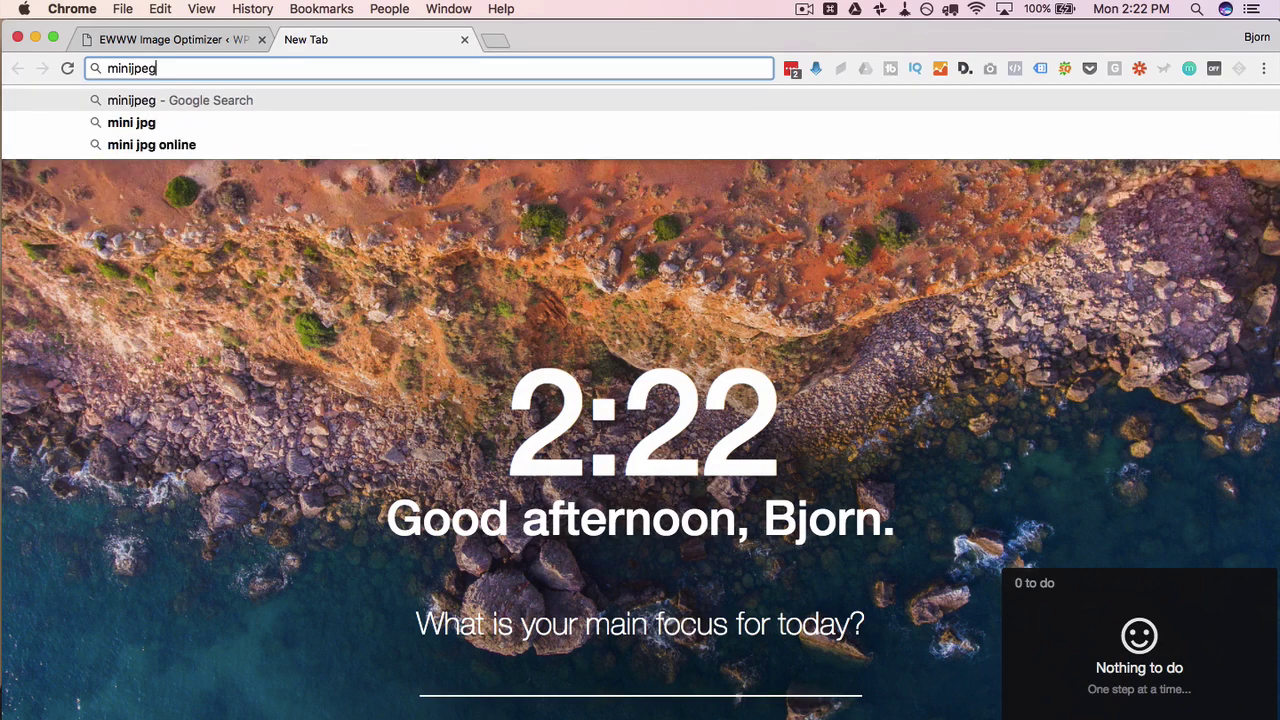
key(Return)
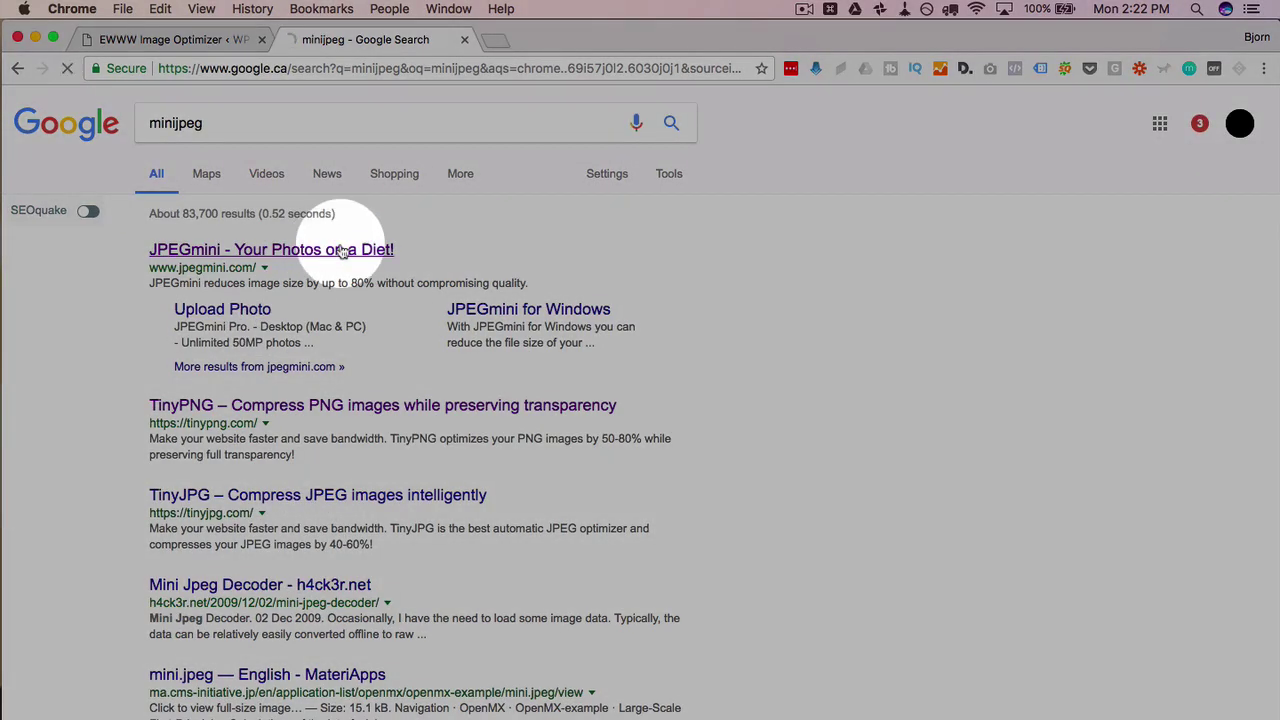
click(342, 250)
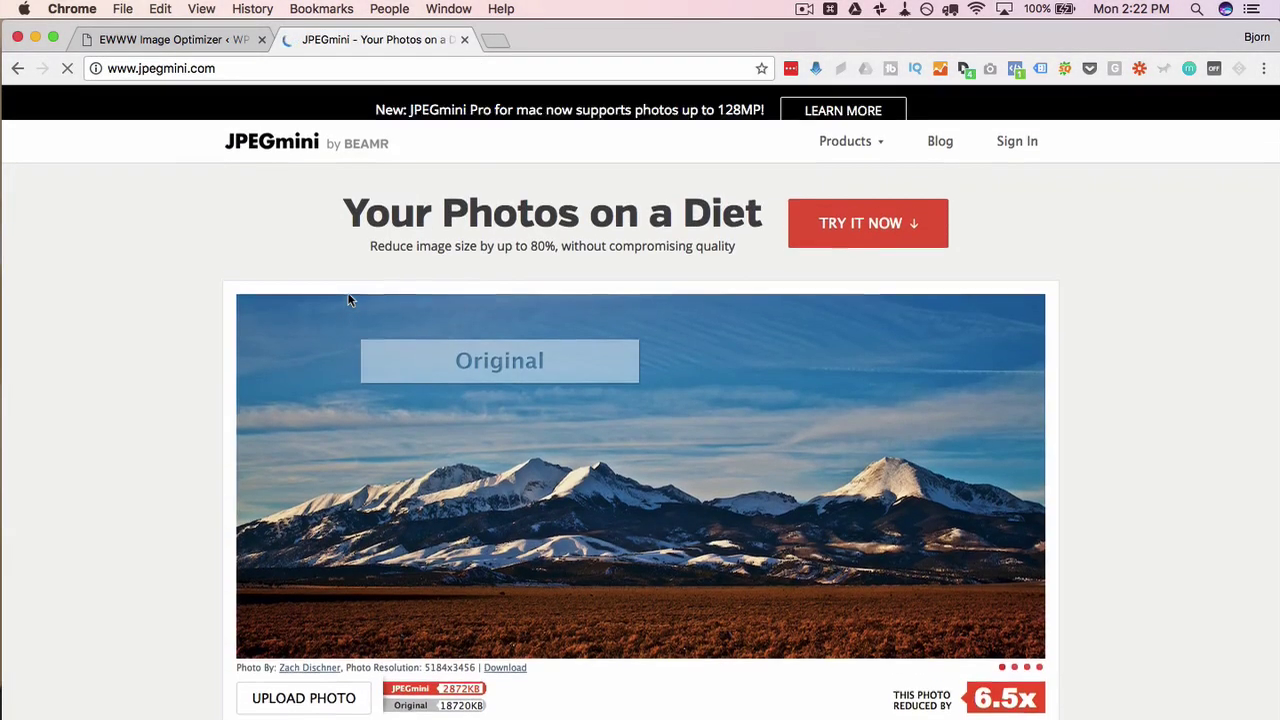
Compare the original and JPEGmini file sizes shown below the sample mountain photo.
scroll(190, 410, down, 1)
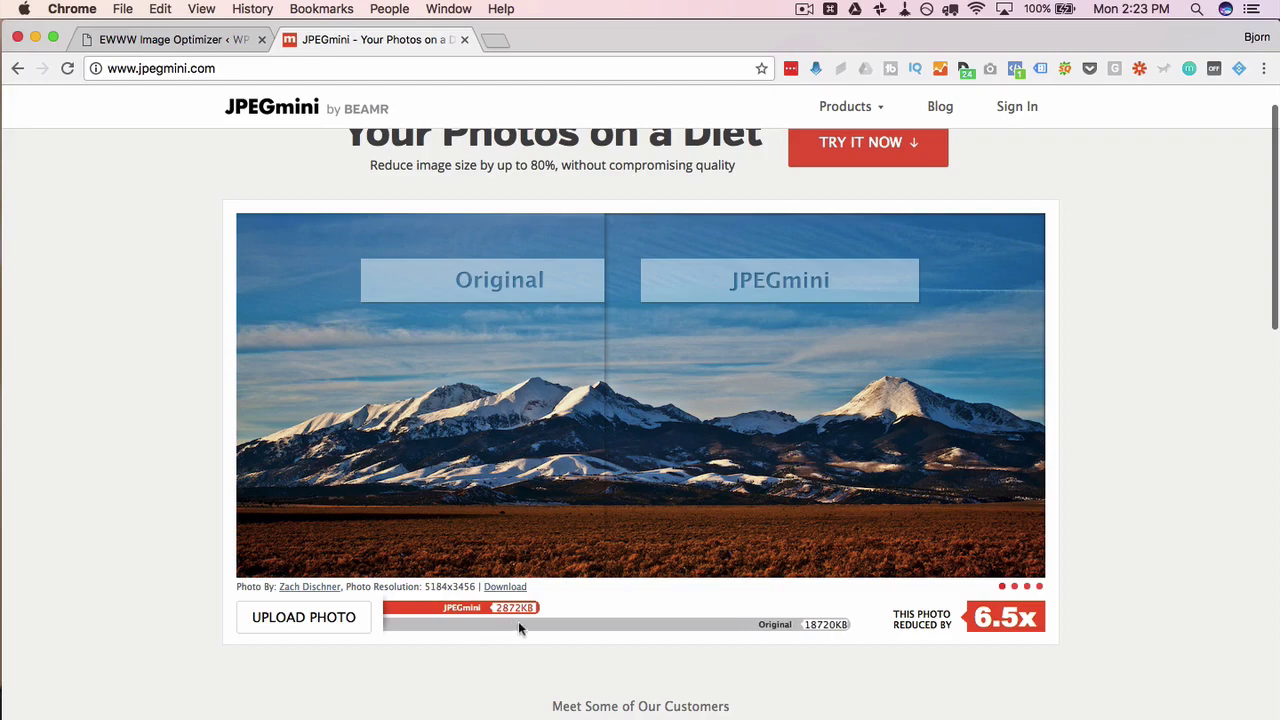
drag(805, 624, 835, 626)
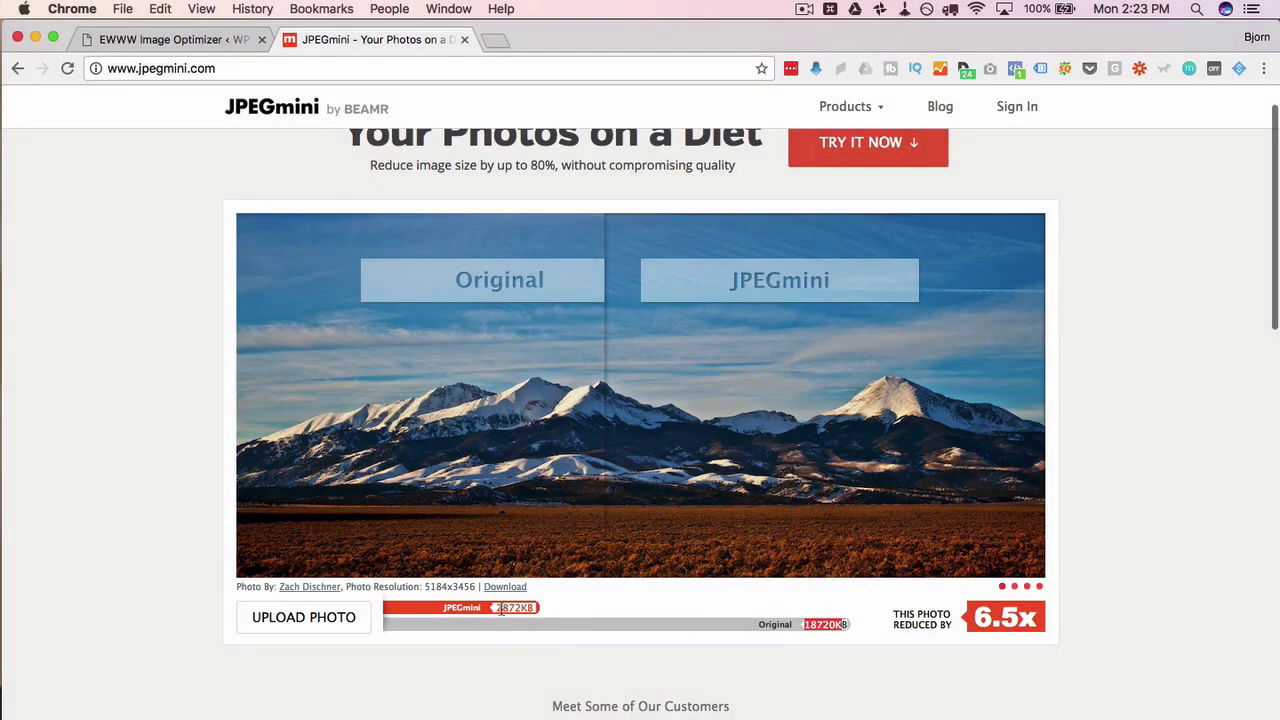
click(499, 608)
Open tinypng.com in a new browser tab and look over its description of PNG and JPEG compression.
click(496, 40)
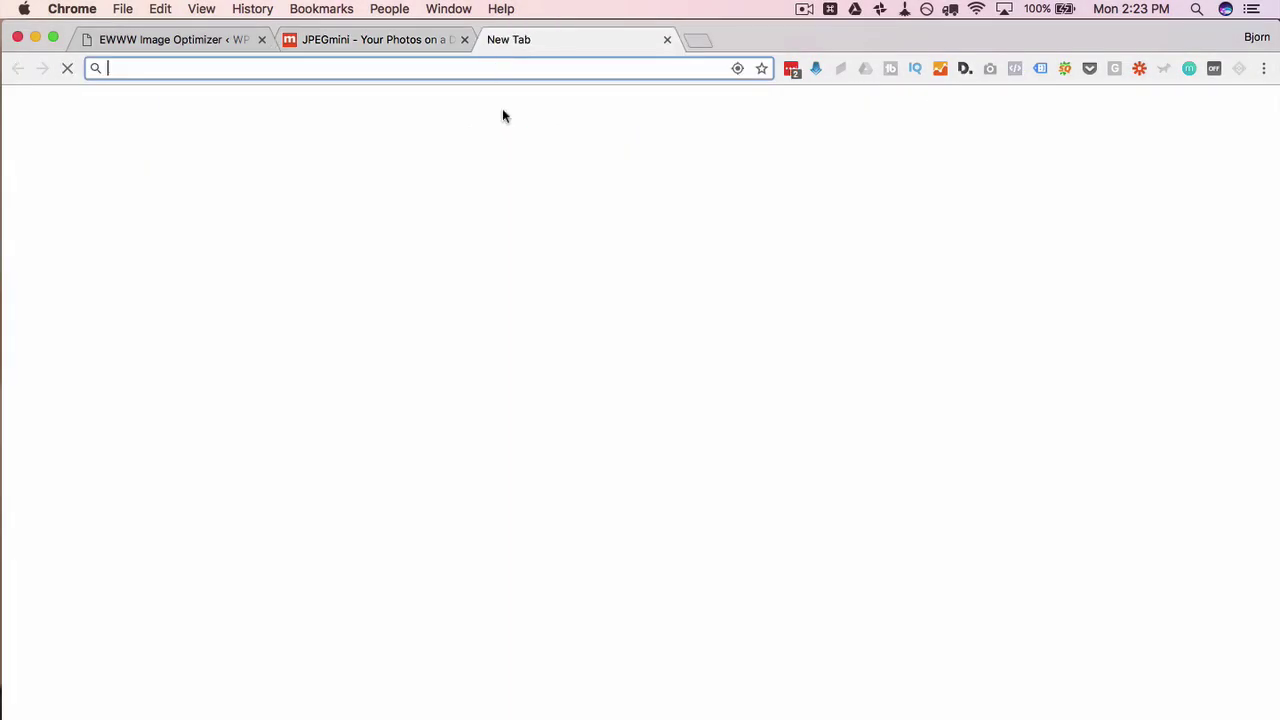
text(tinypng.com)
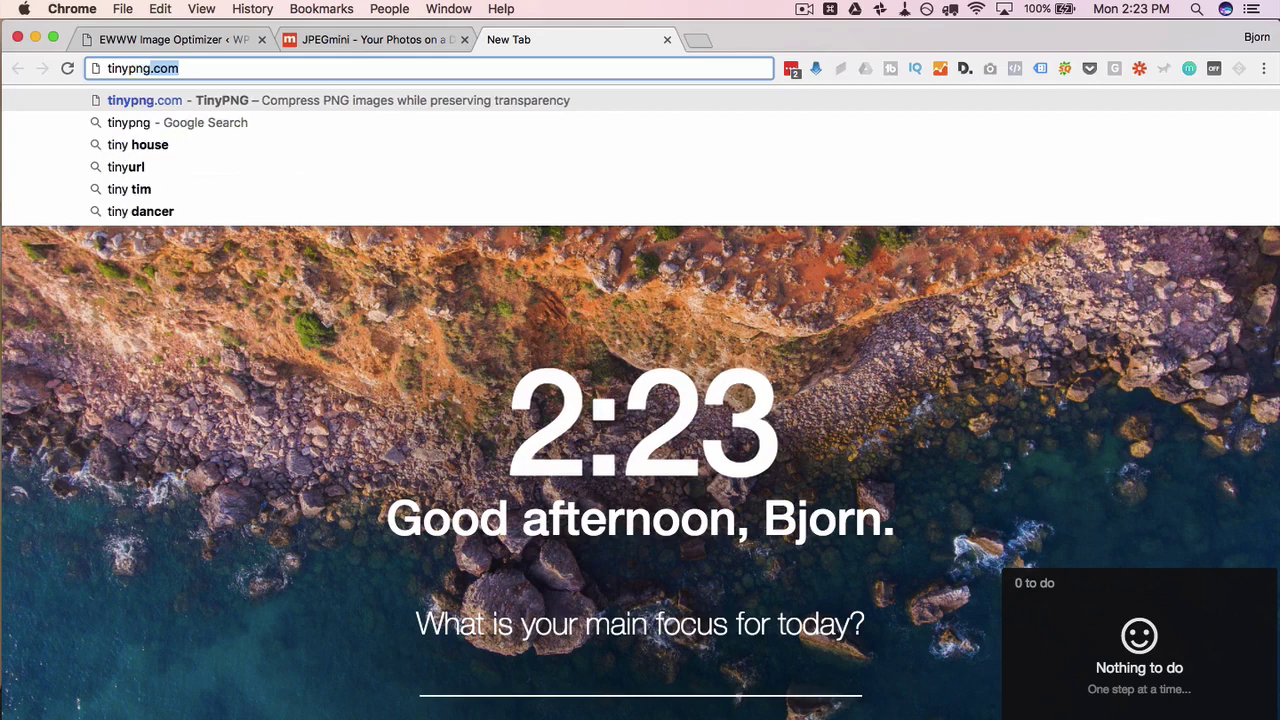
key(Return)
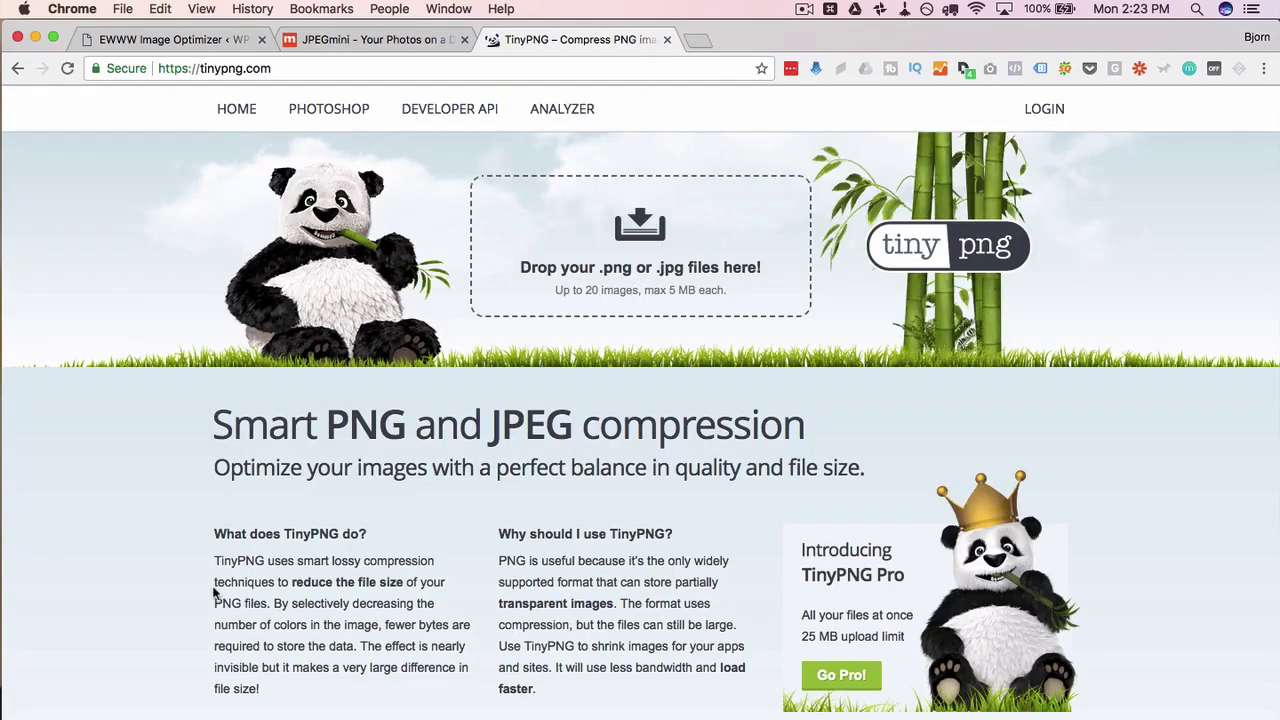
scroll(213, 592, down, 1)
scroll(213, 592, up, 1)
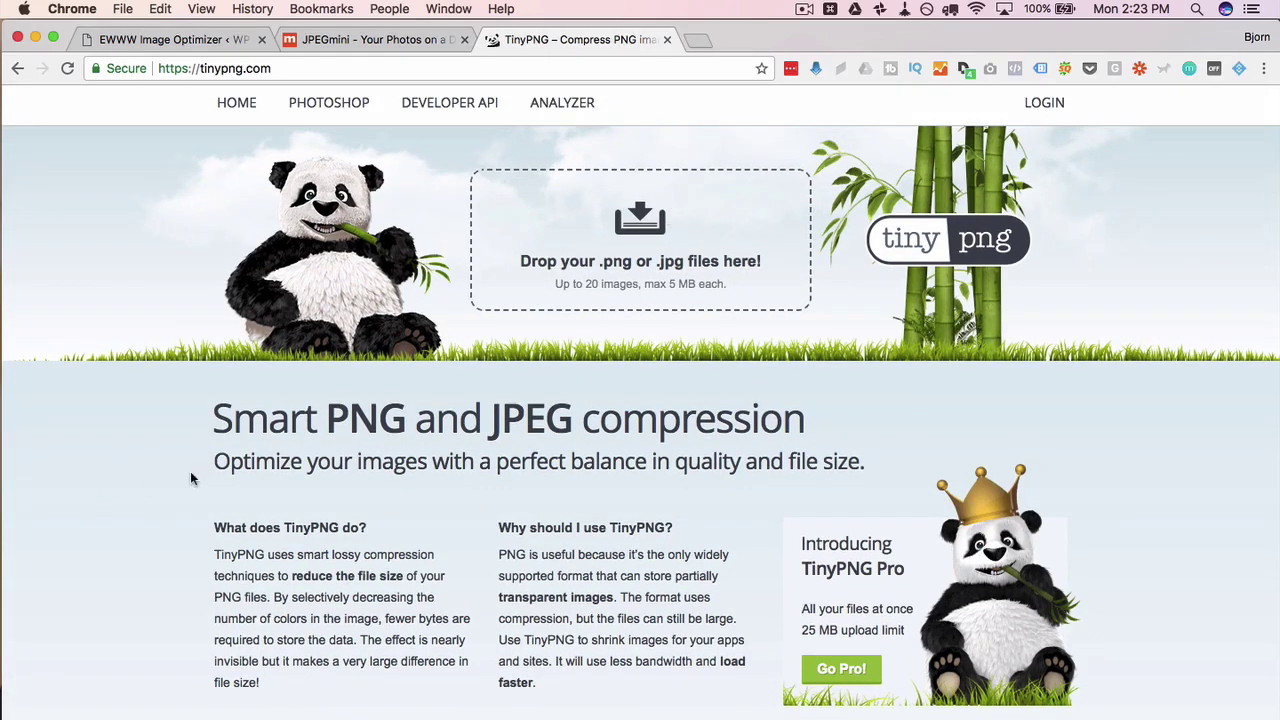
scroll(192, 479, down, 1)
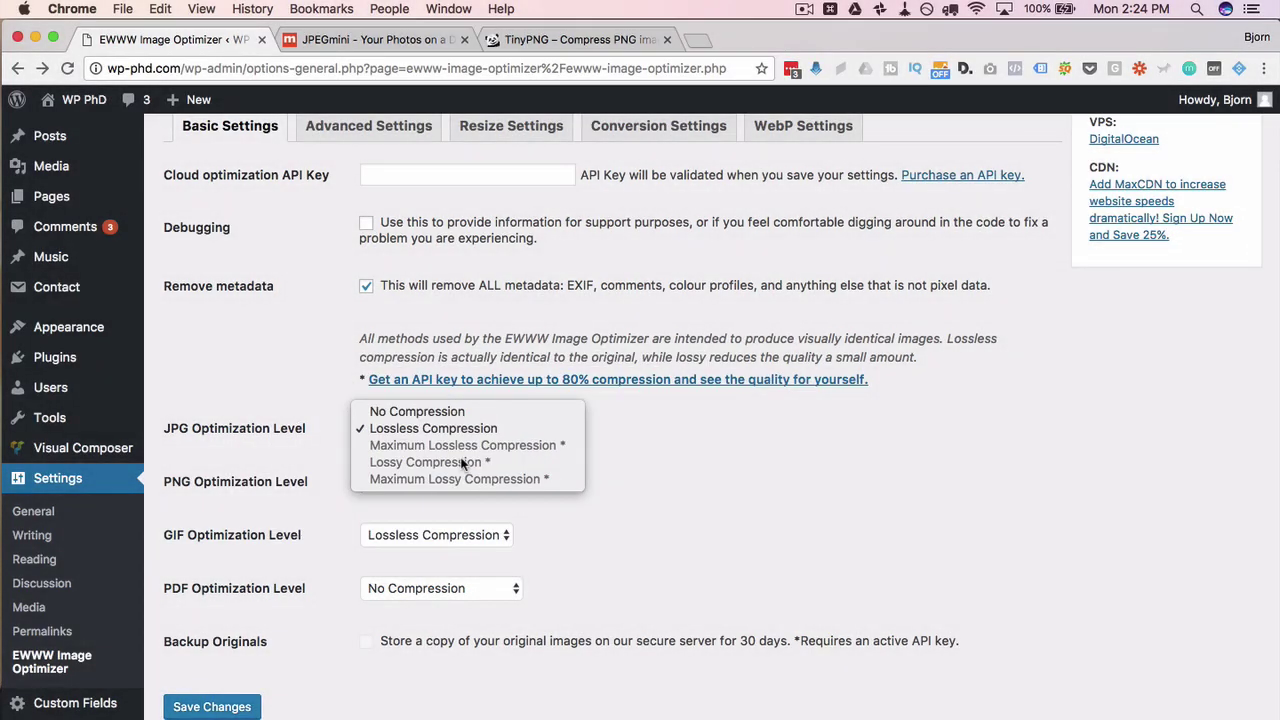
In the EWWW Basic Settings, set the PNG optimization level to Lossy Compression and keep GIF at Lossless Compression.
click(336, 465)
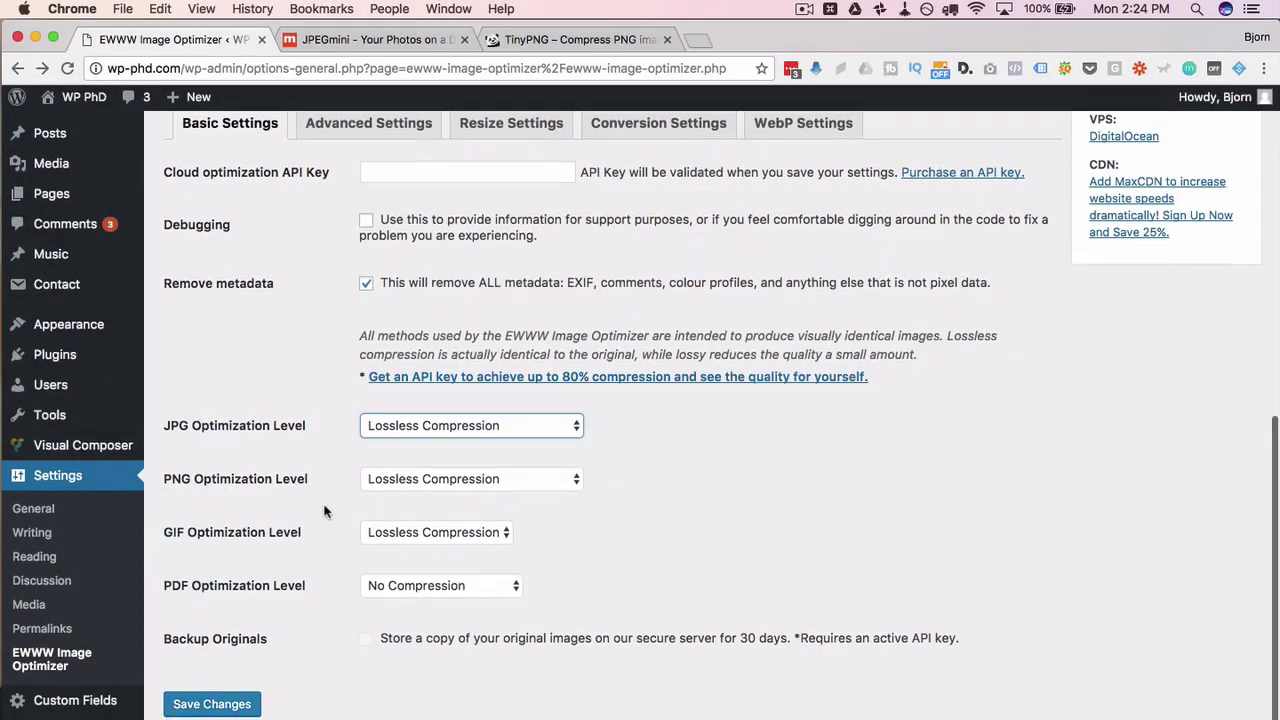
click(428, 481)
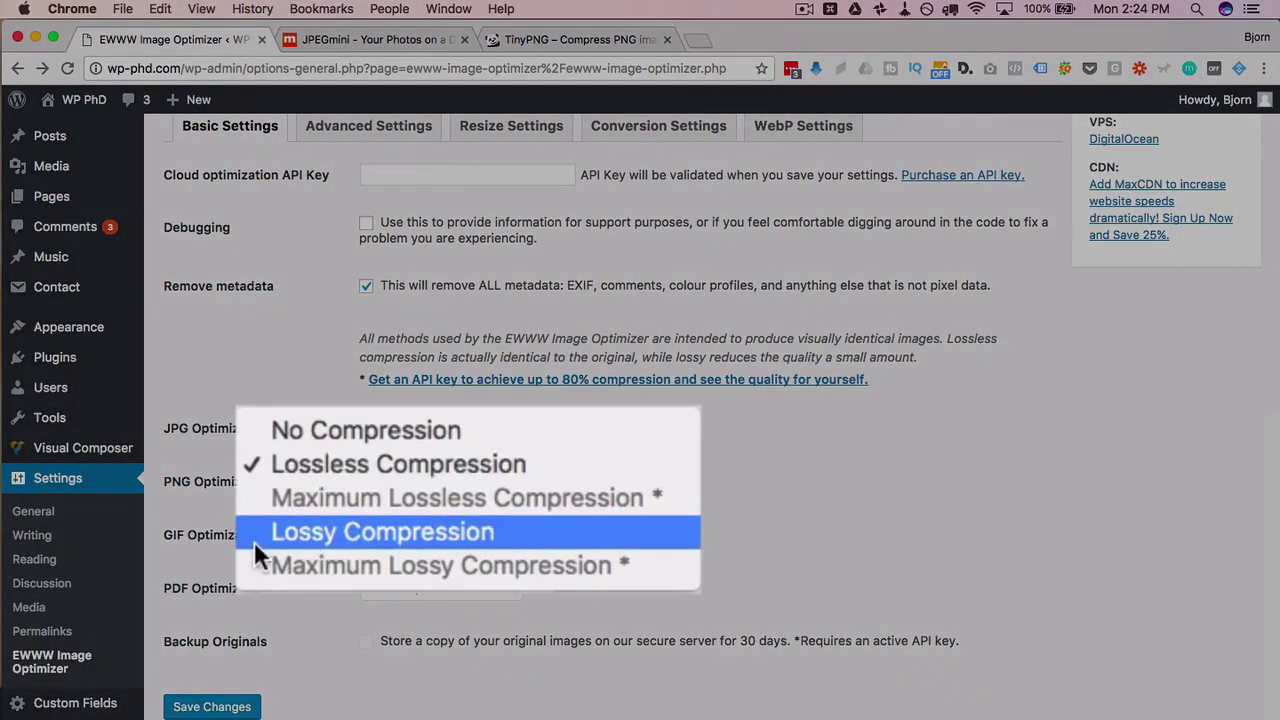
click(430, 516)
click(392, 538)
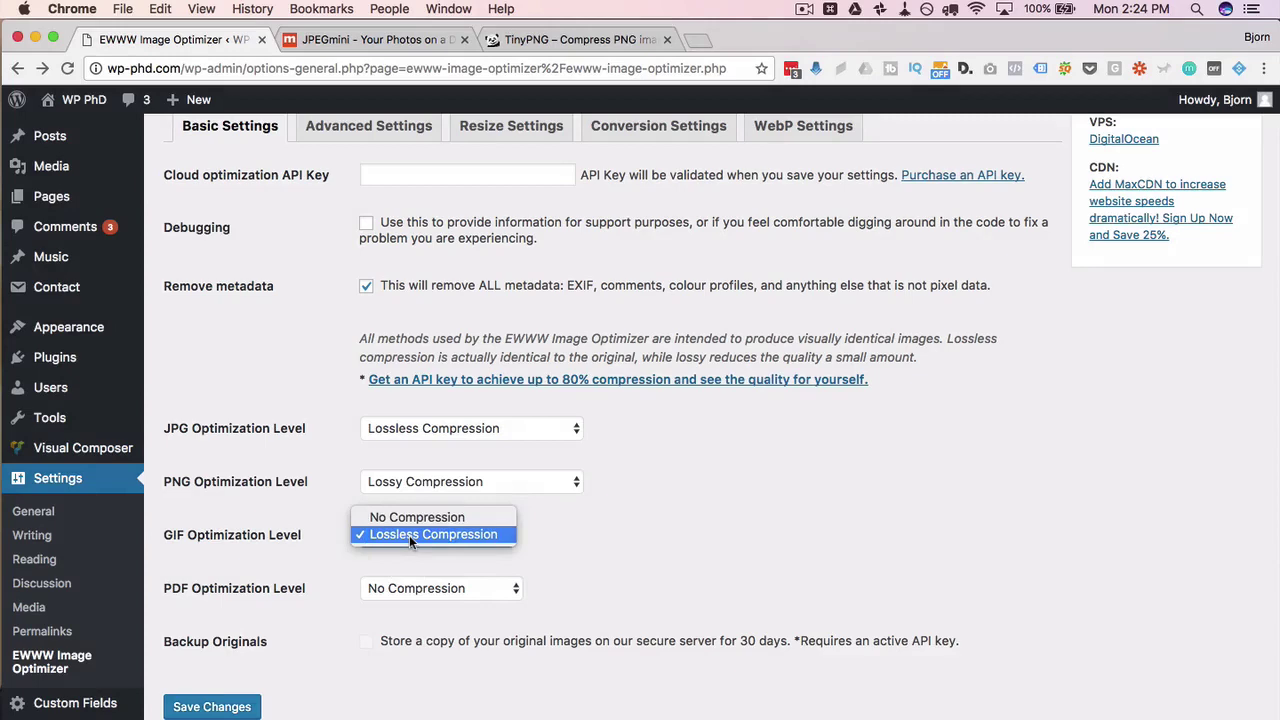
click(409, 535)
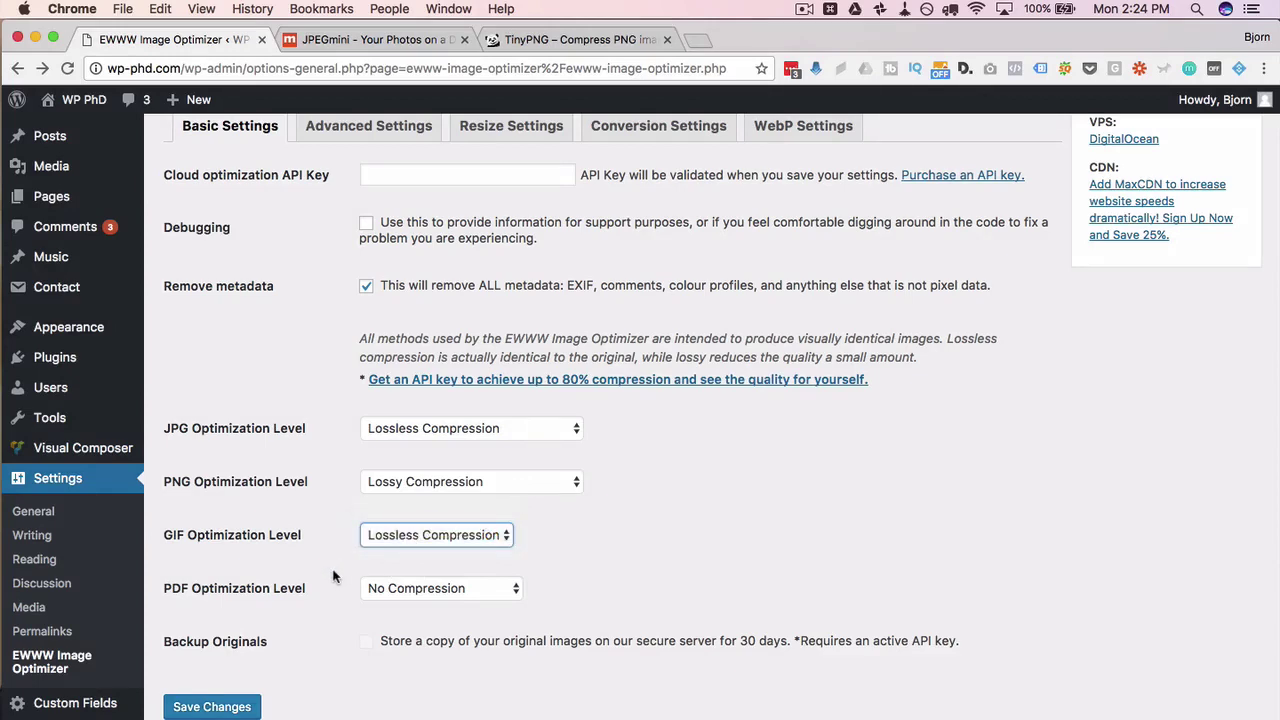
Keep the PDF optimization level at No Compression and save the plugin settings.
click(180, 592)
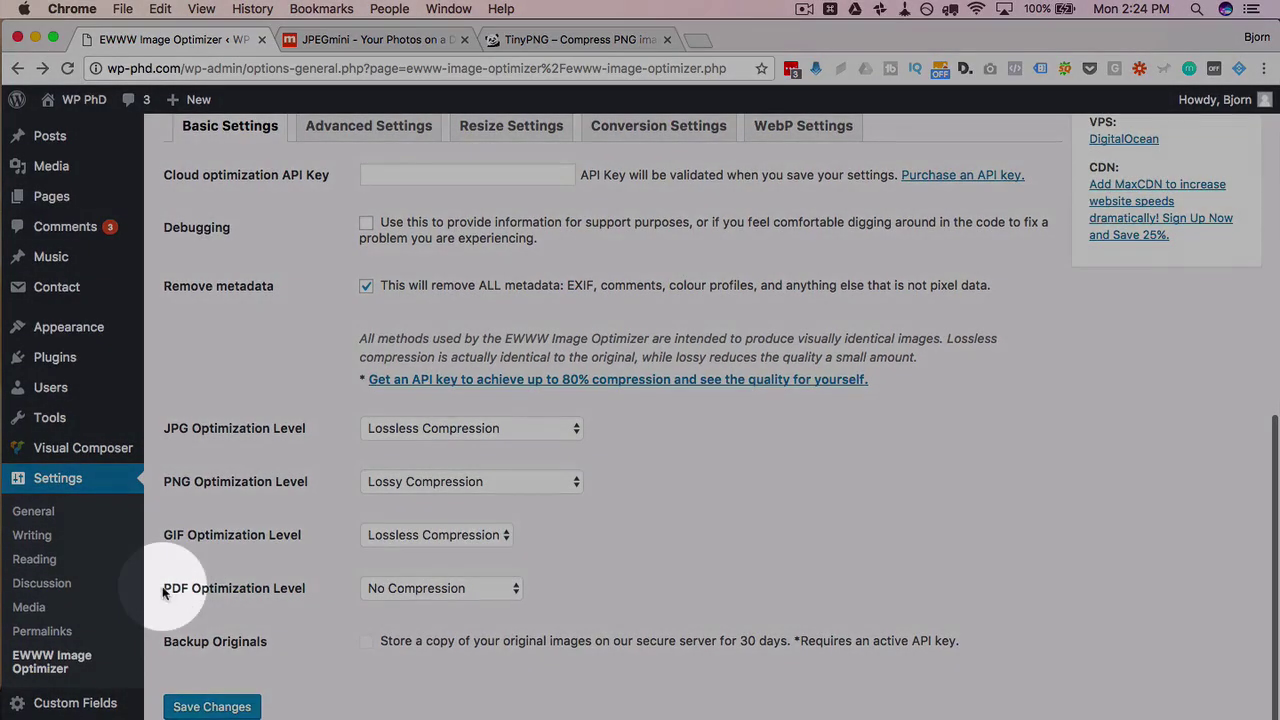
click(370, 592)
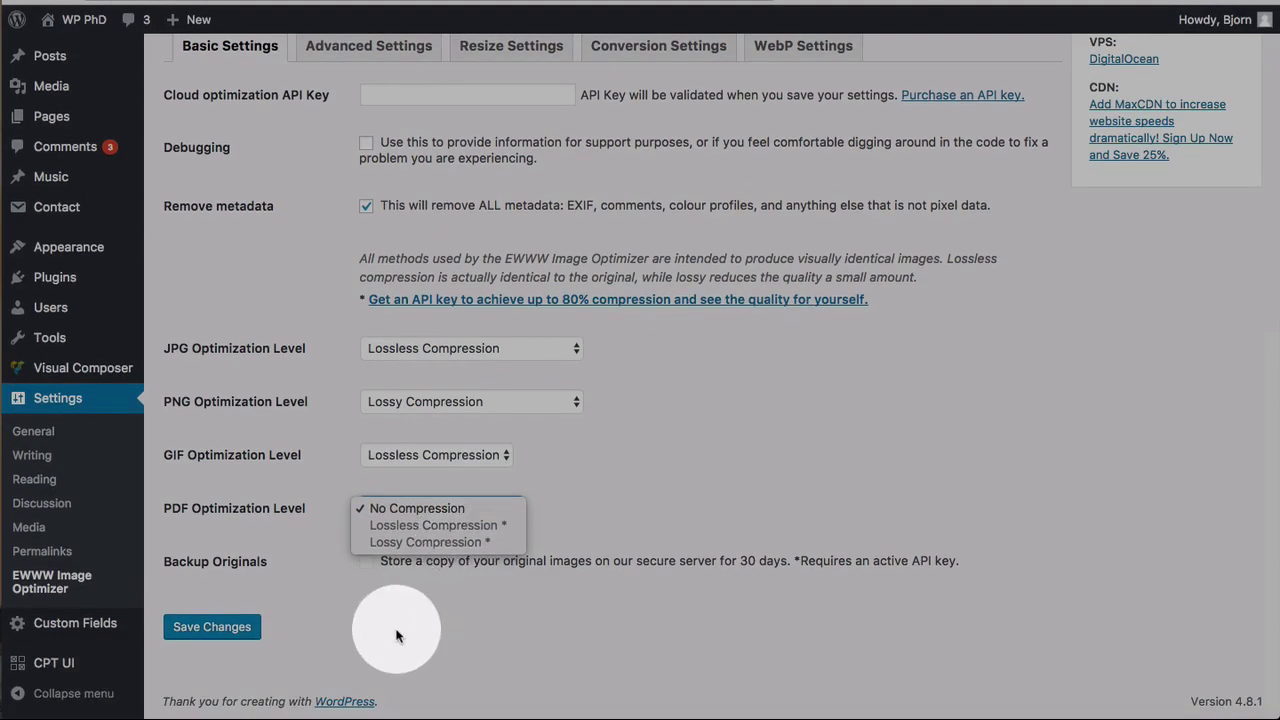
click(412, 508)
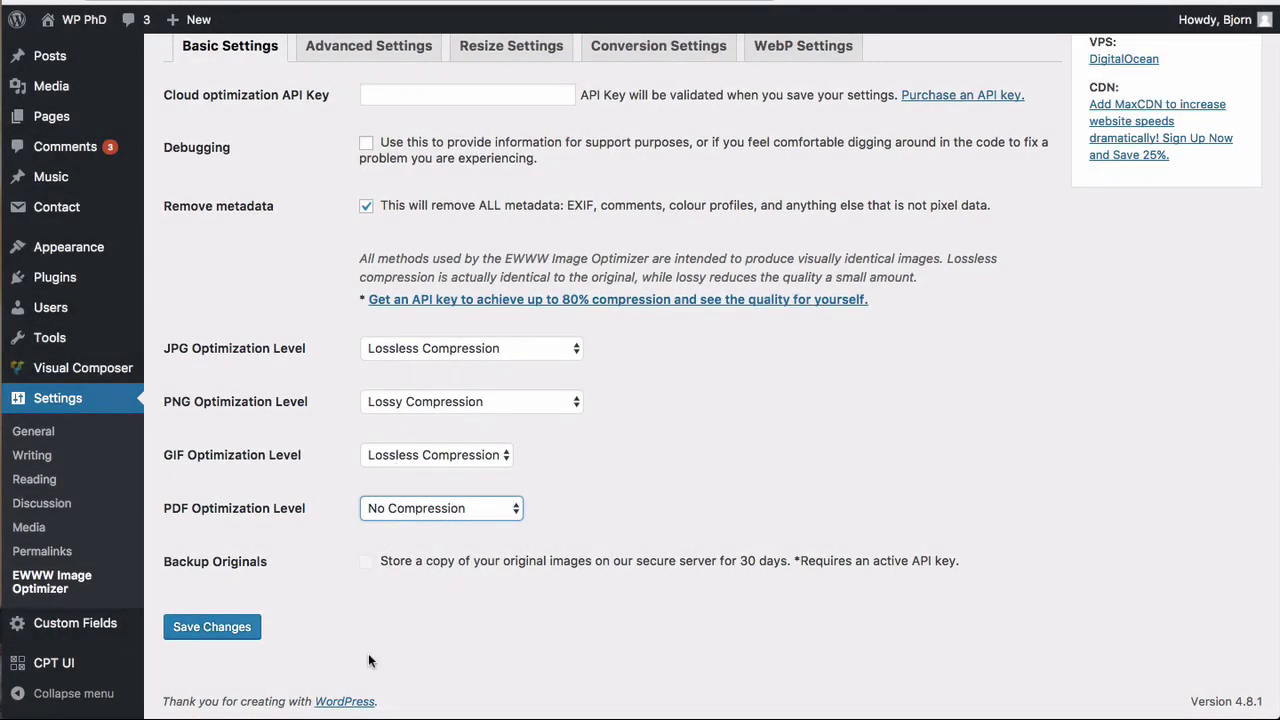
click(203, 627)
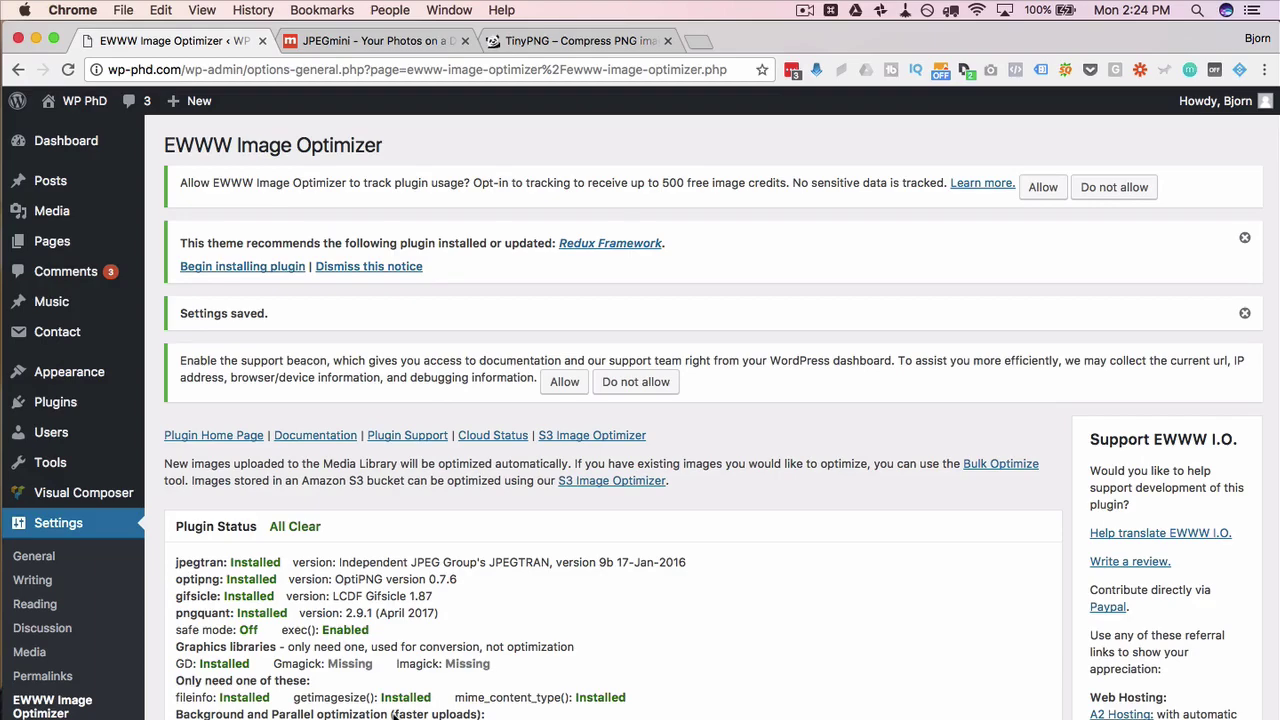
Review the plugin's Advanced Settings, reading the explanation of the JPG quality level.
scroll(393, 700, down, 5)
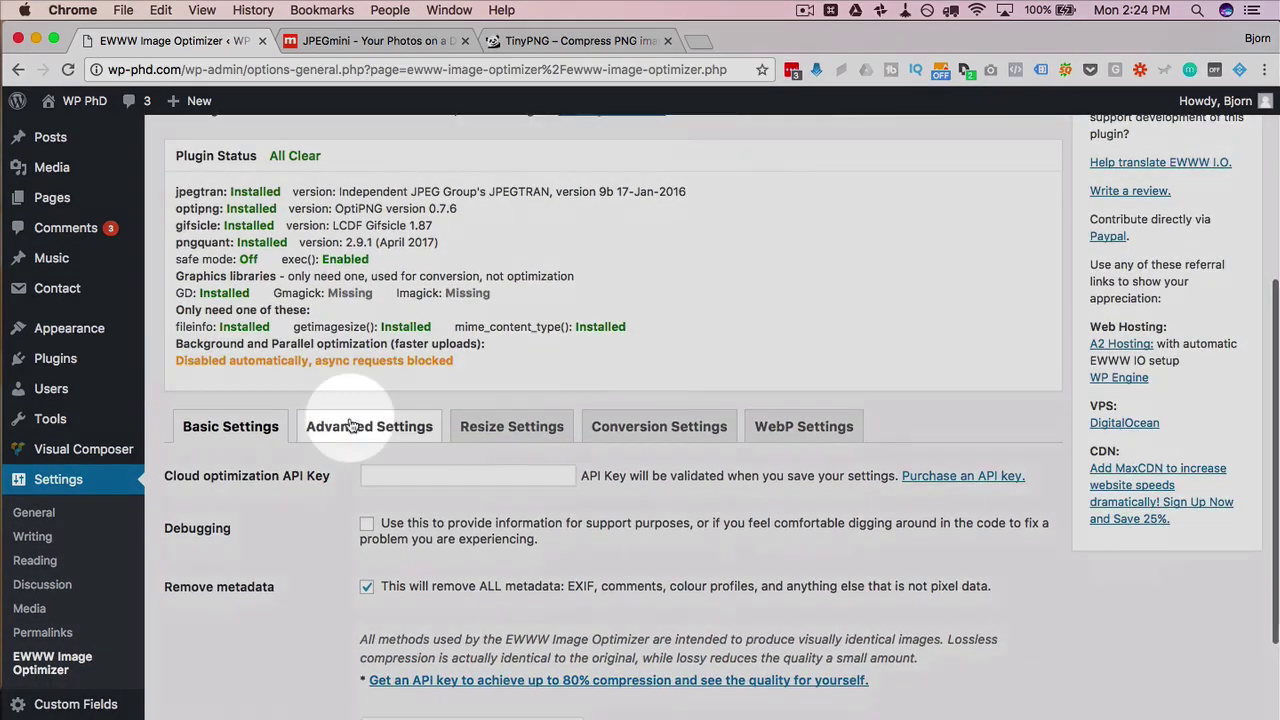
click(326, 346)
scroll(265, 503, down, 1)
scroll(265, 503, down, 1)
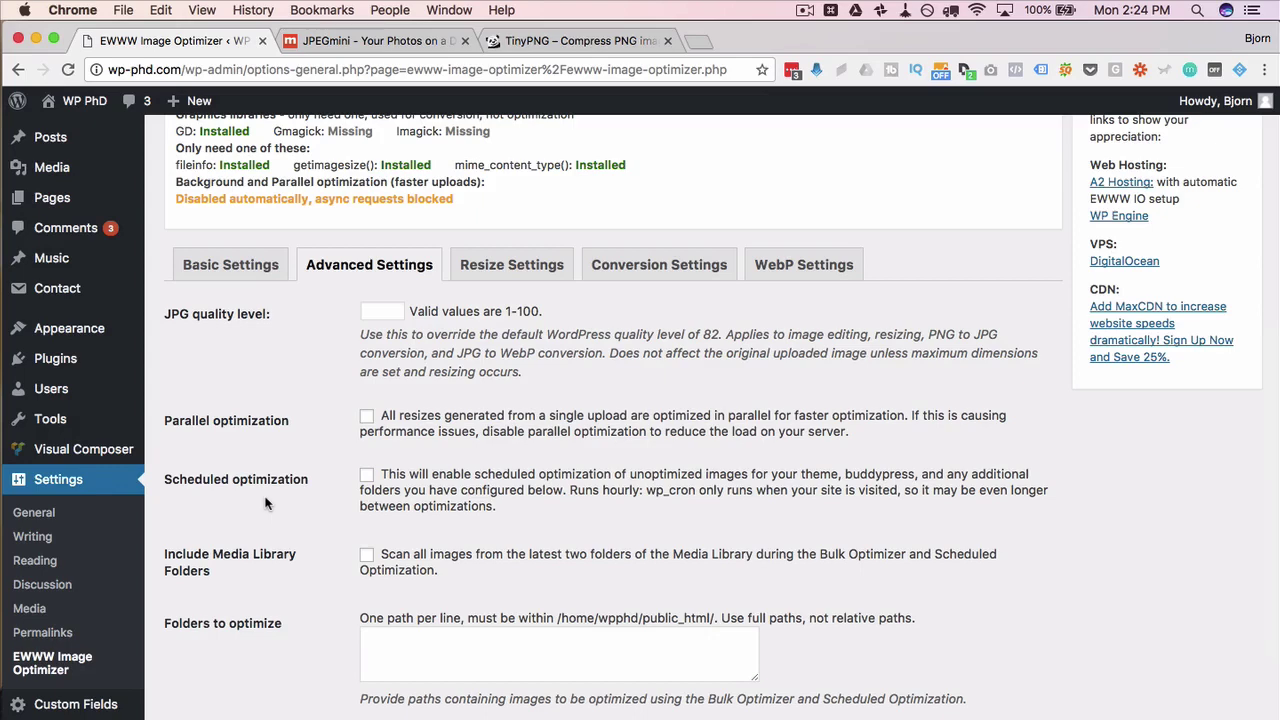
scroll(319, 375, down, 1)
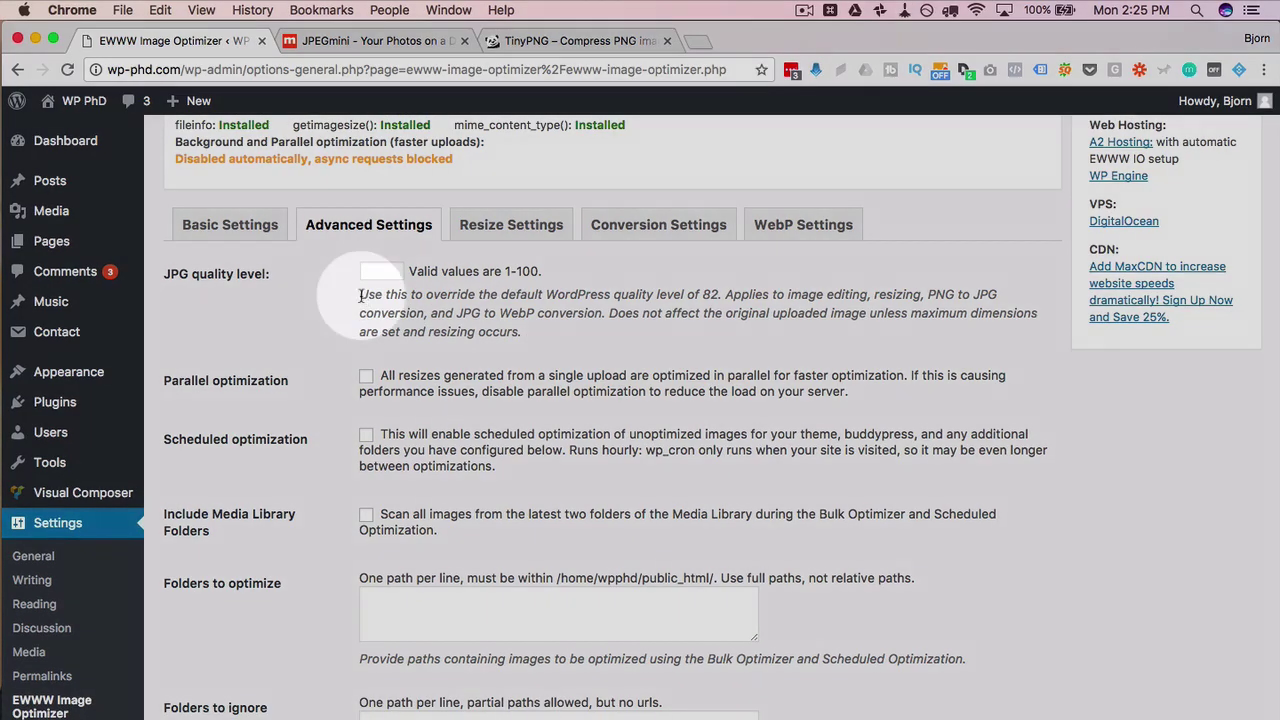
drag(361, 296, 543, 335)
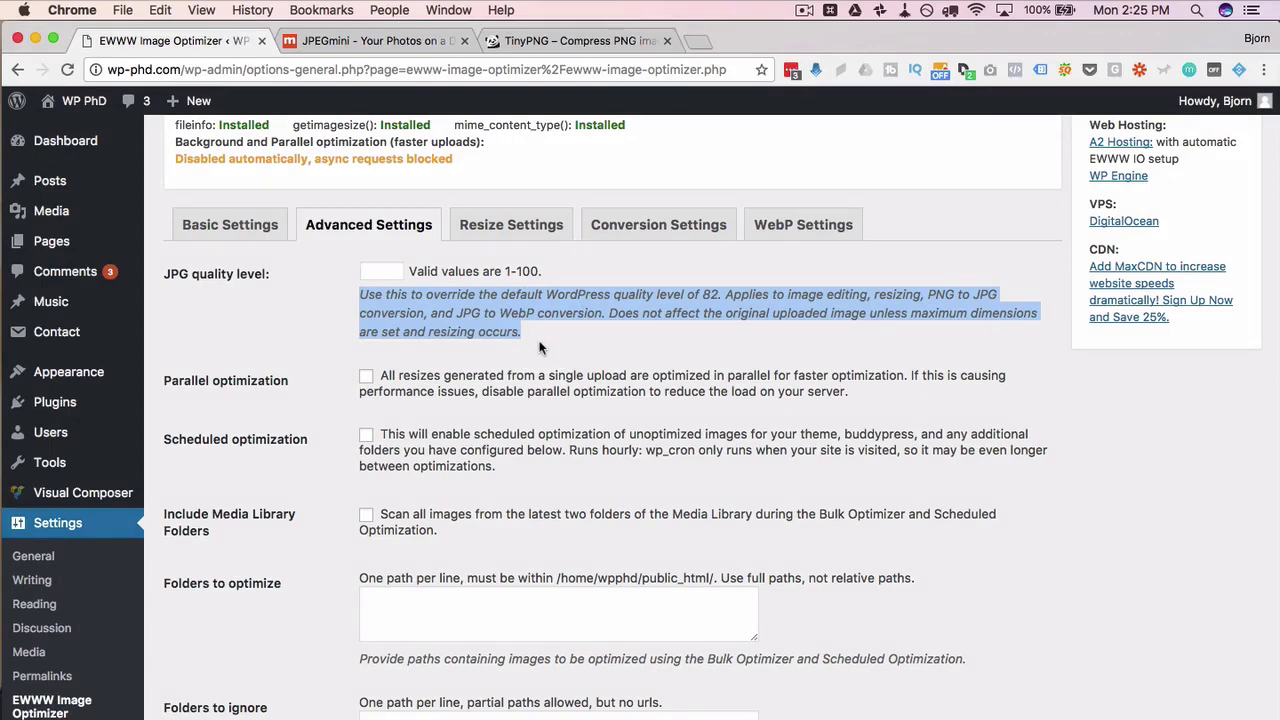
click(540, 347)
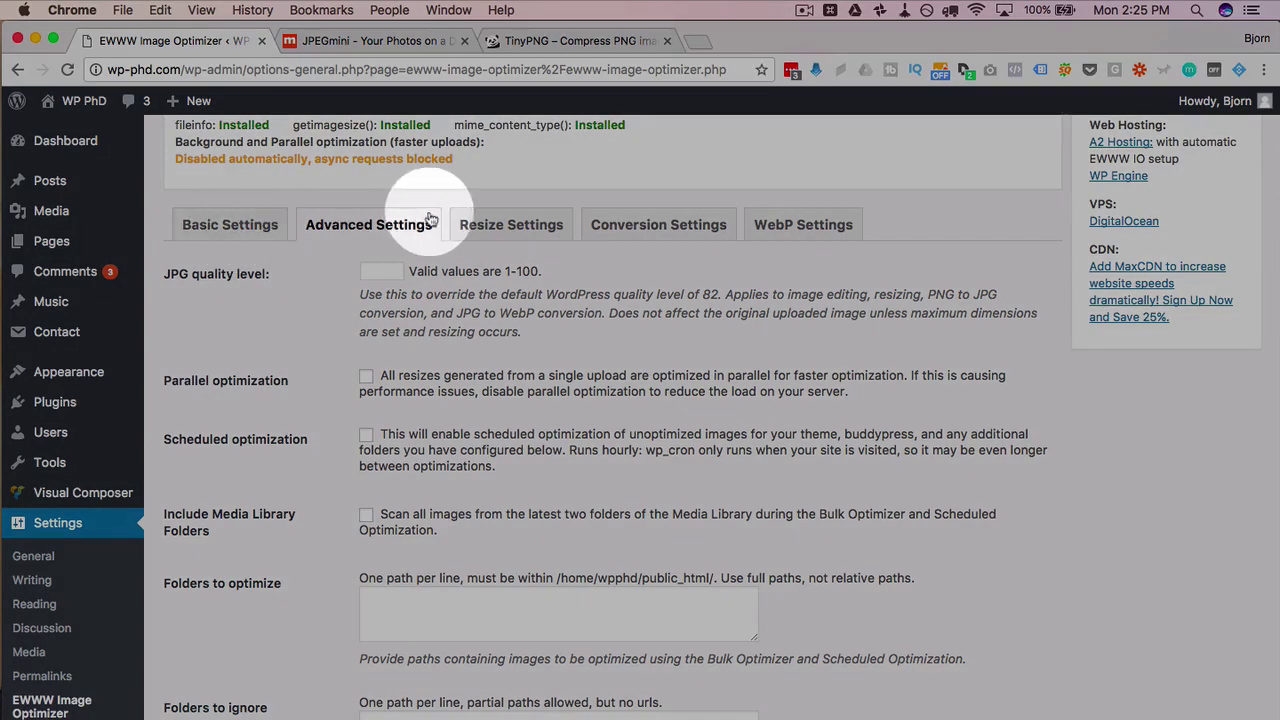
Review the Resize Settings and the image sizes listed under Disable Resizes, leaving all of their options unchecked.
click(495, 230)
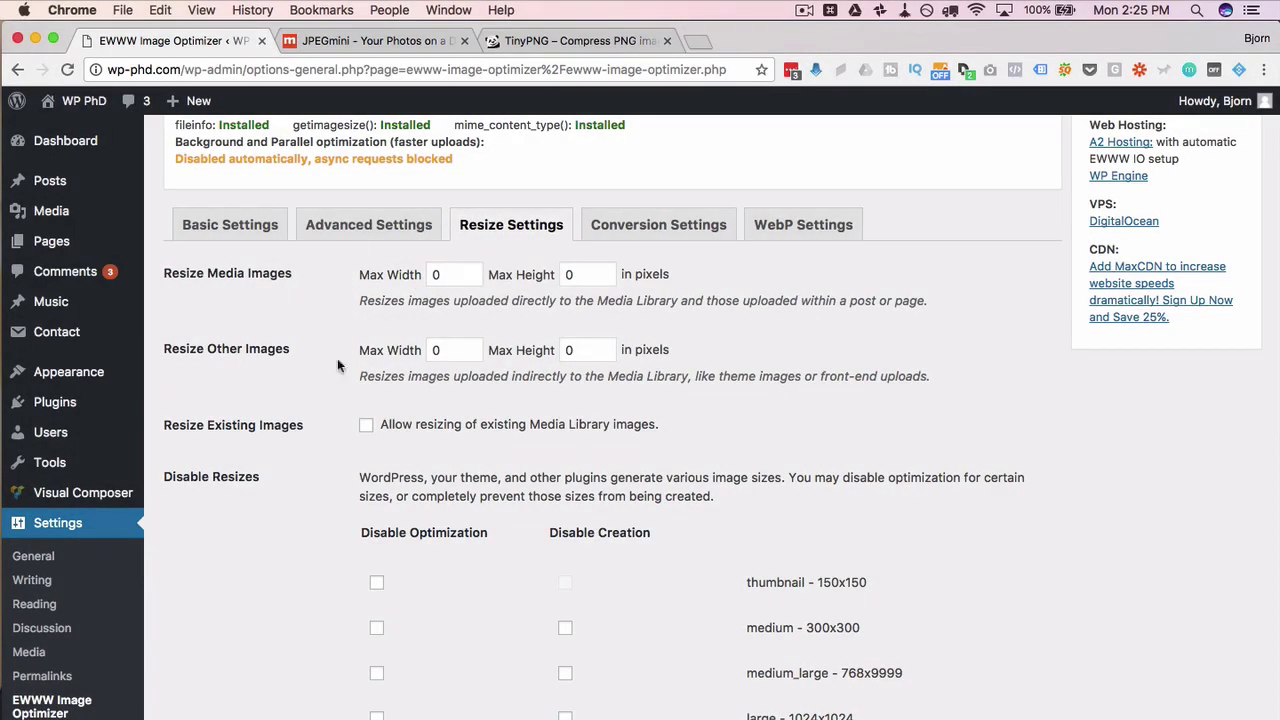
scroll(285, 450, down, 4)
scroll(283, 457, down, 1)
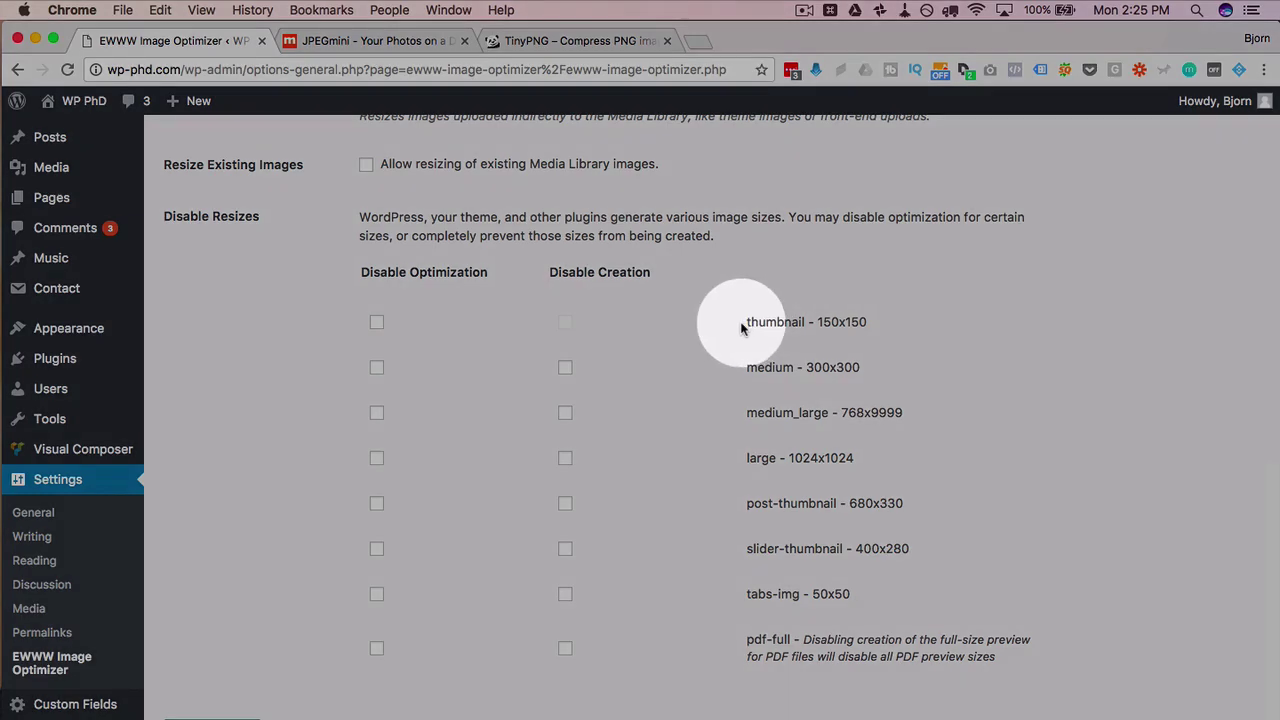
drag(740, 322, 857, 594)
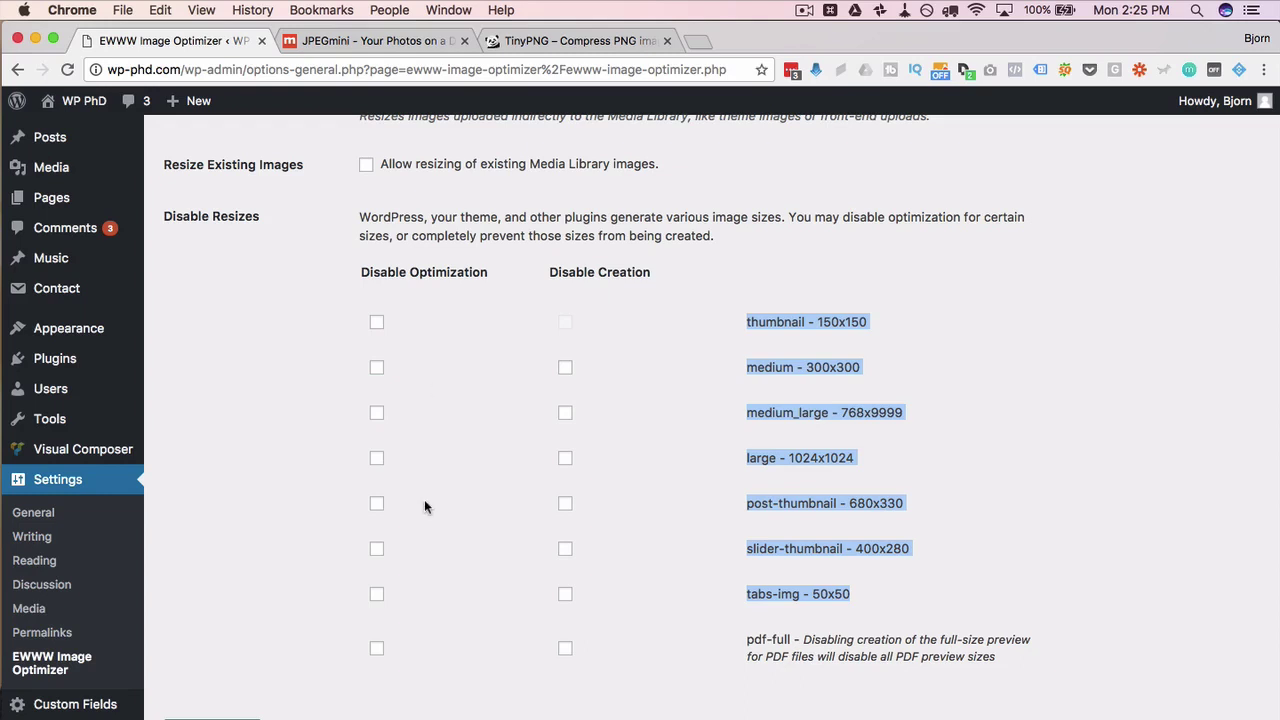
click(702, 552)
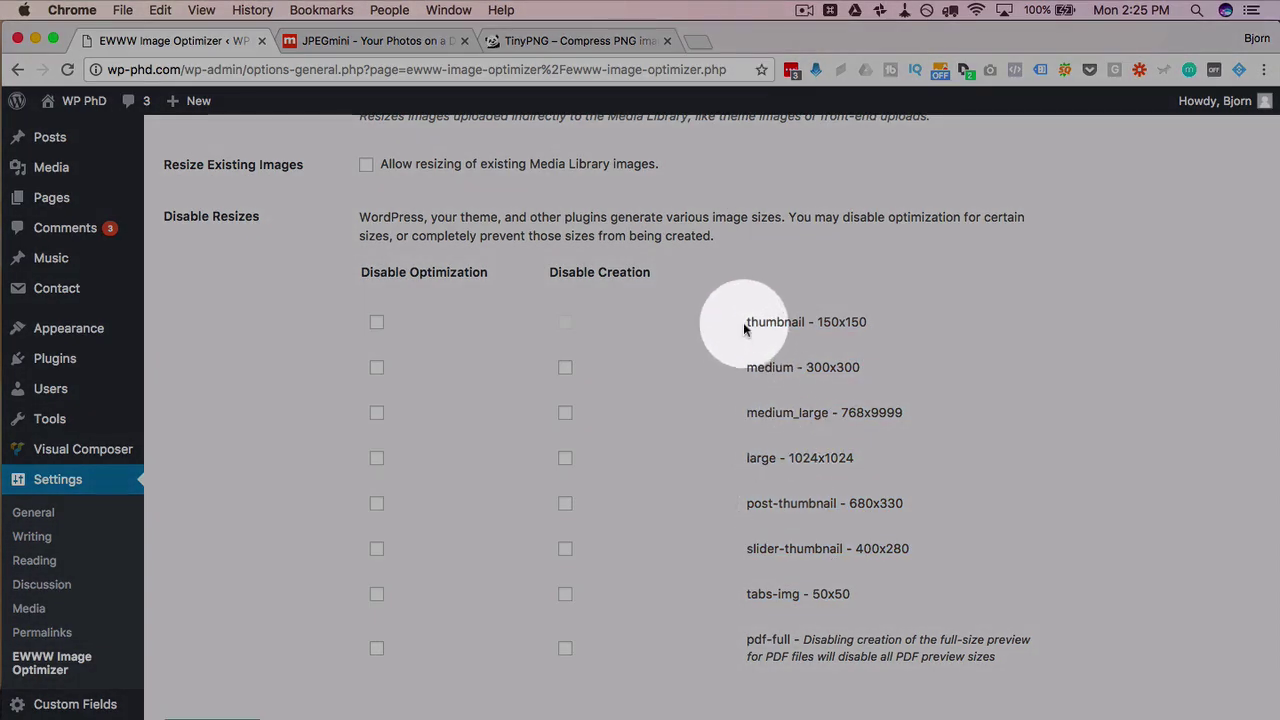
drag(745, 328, 905, 578)
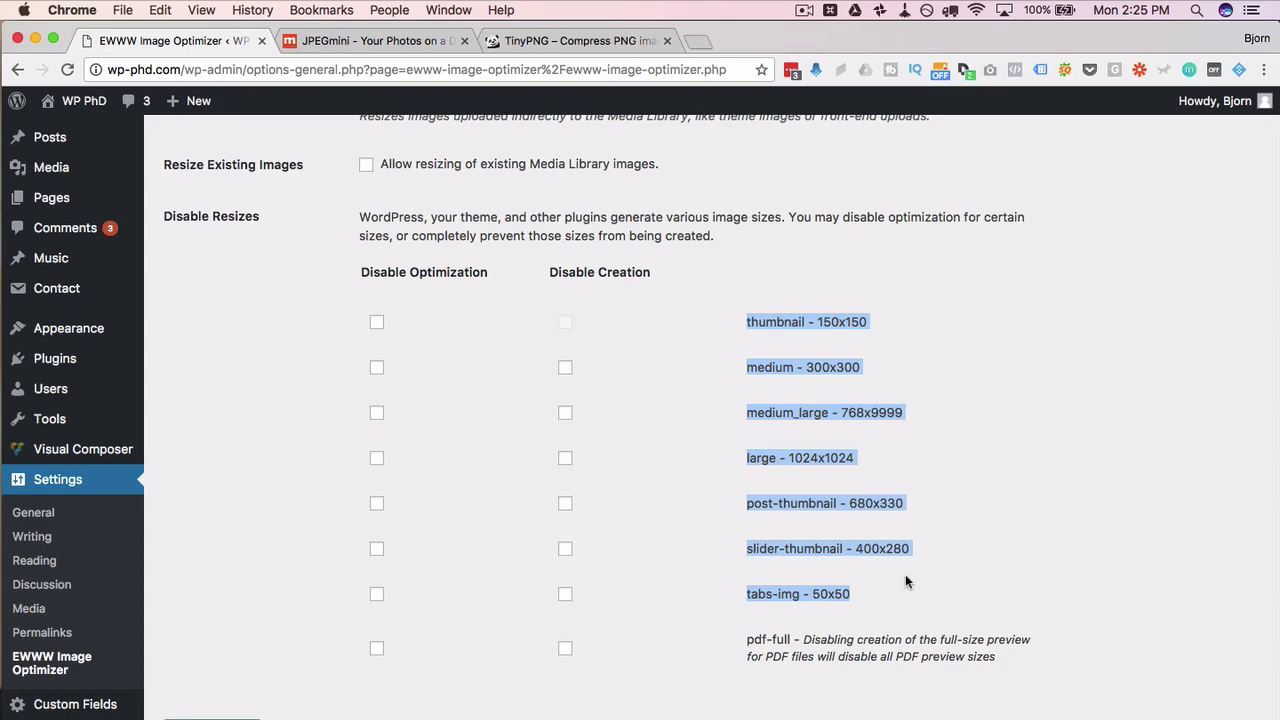
scroll(905, 574, up, 1)
click(905, 574)
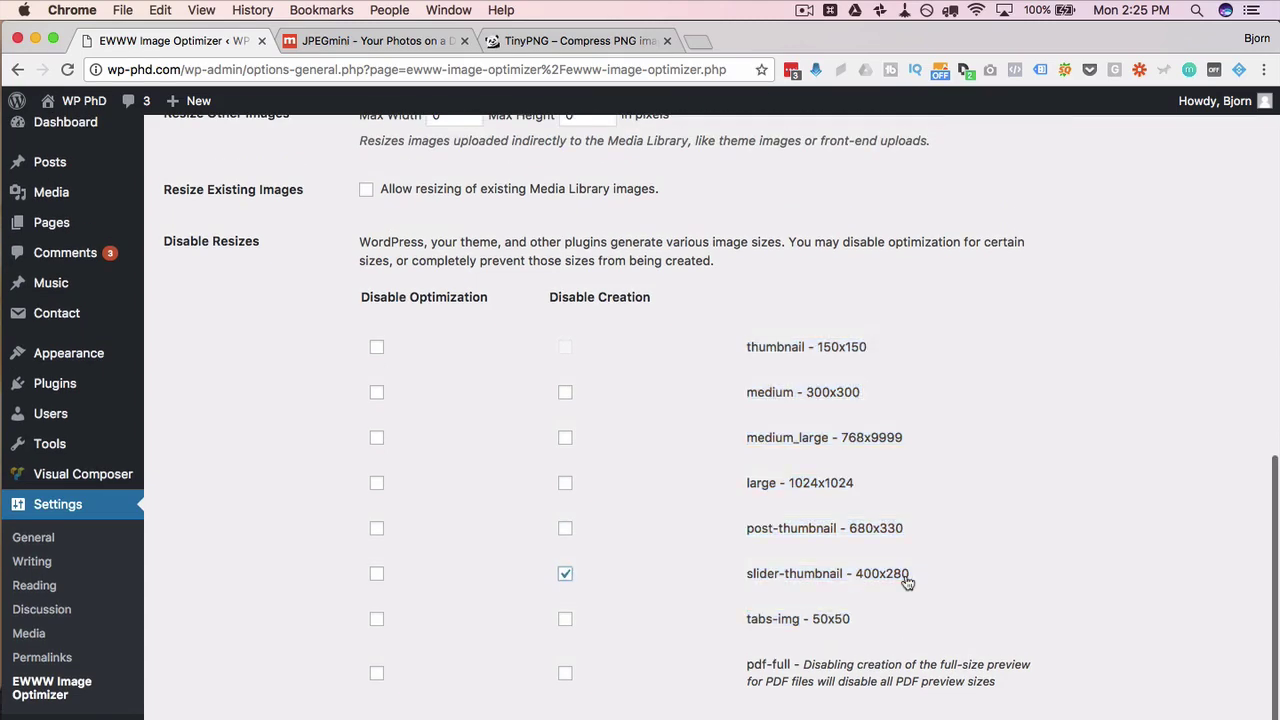
click(566, 578)
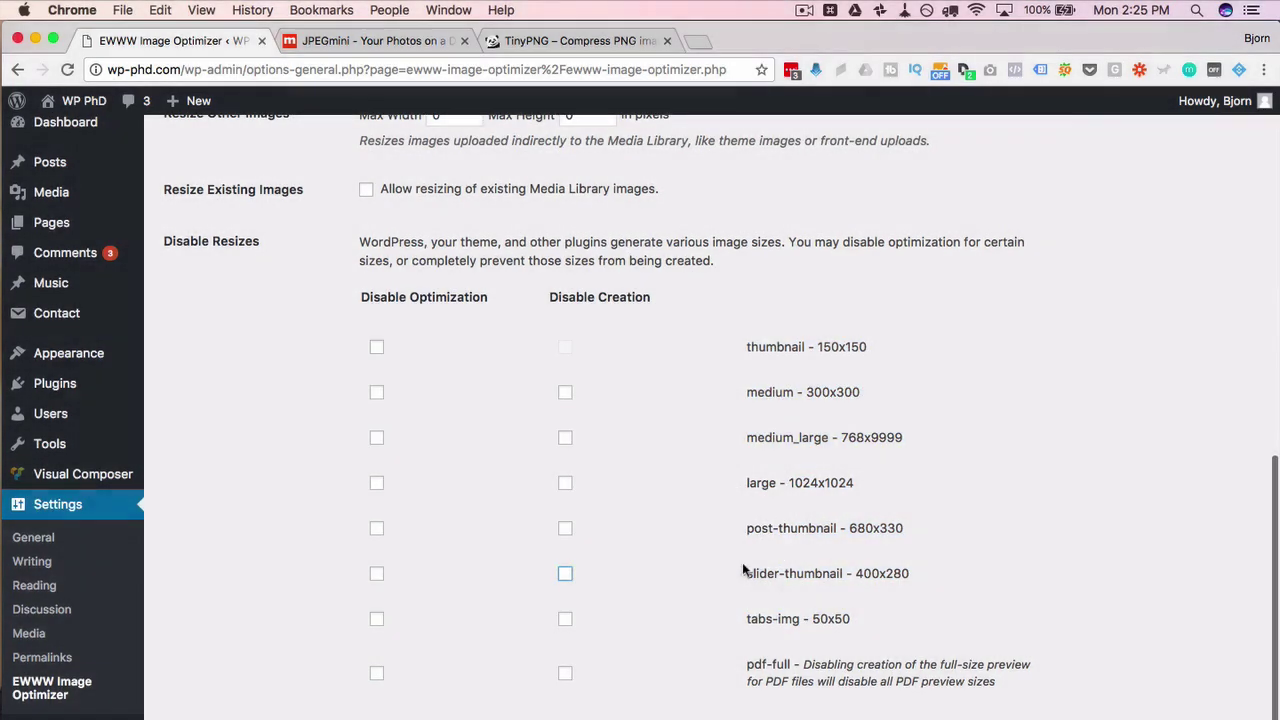
Review the plugin's Conversion Settings and WebP Settings.
scroll(750, 540, up, 5)
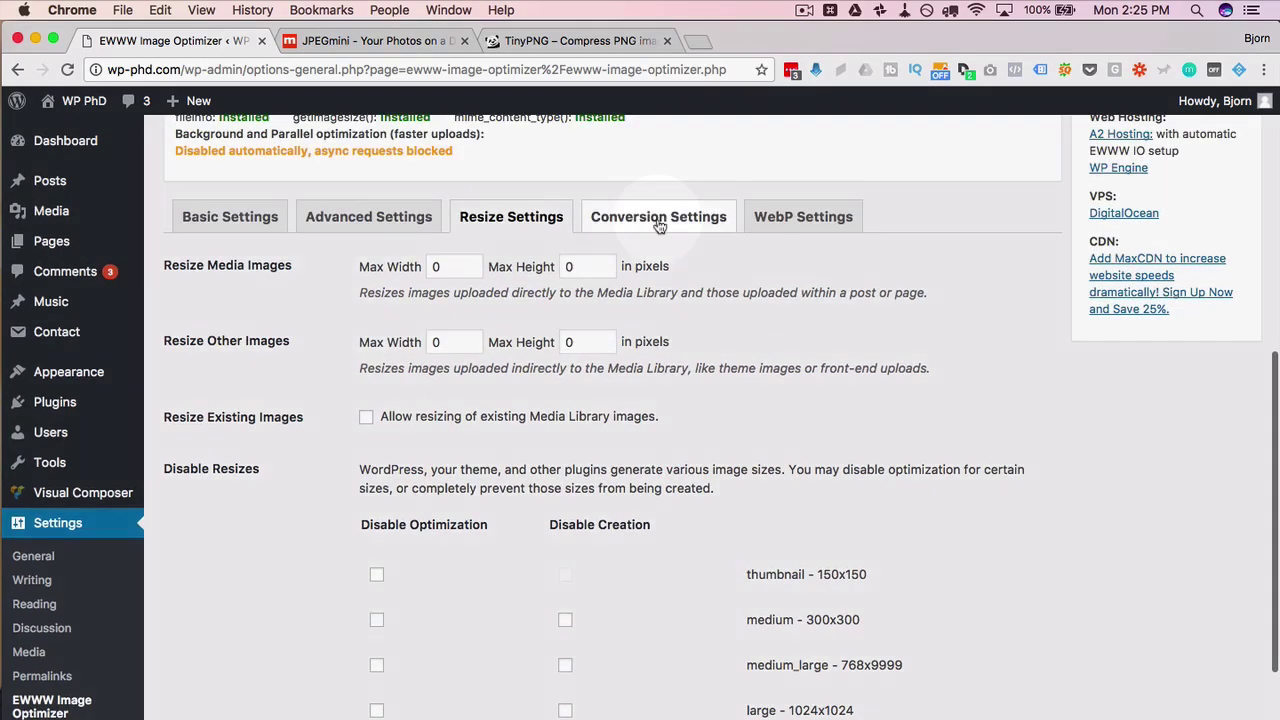
click(659, 226)
scroll(330, 340, down, 1)
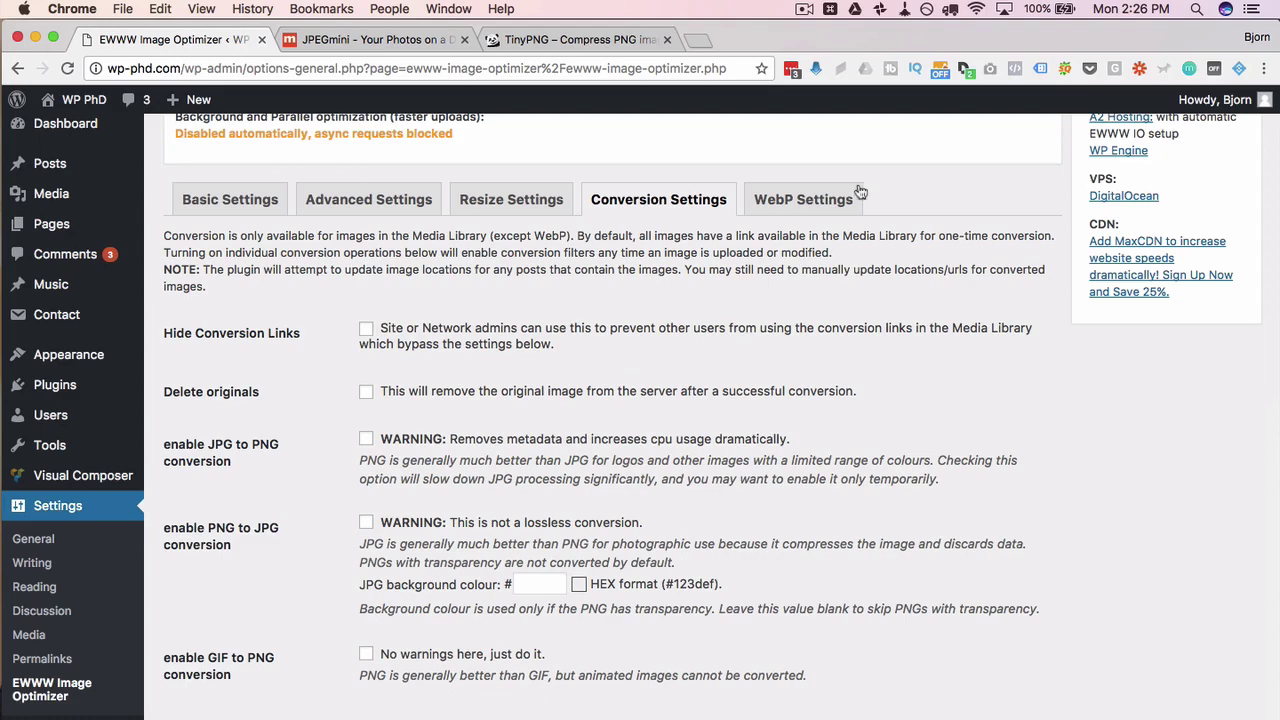
click(795, 208)
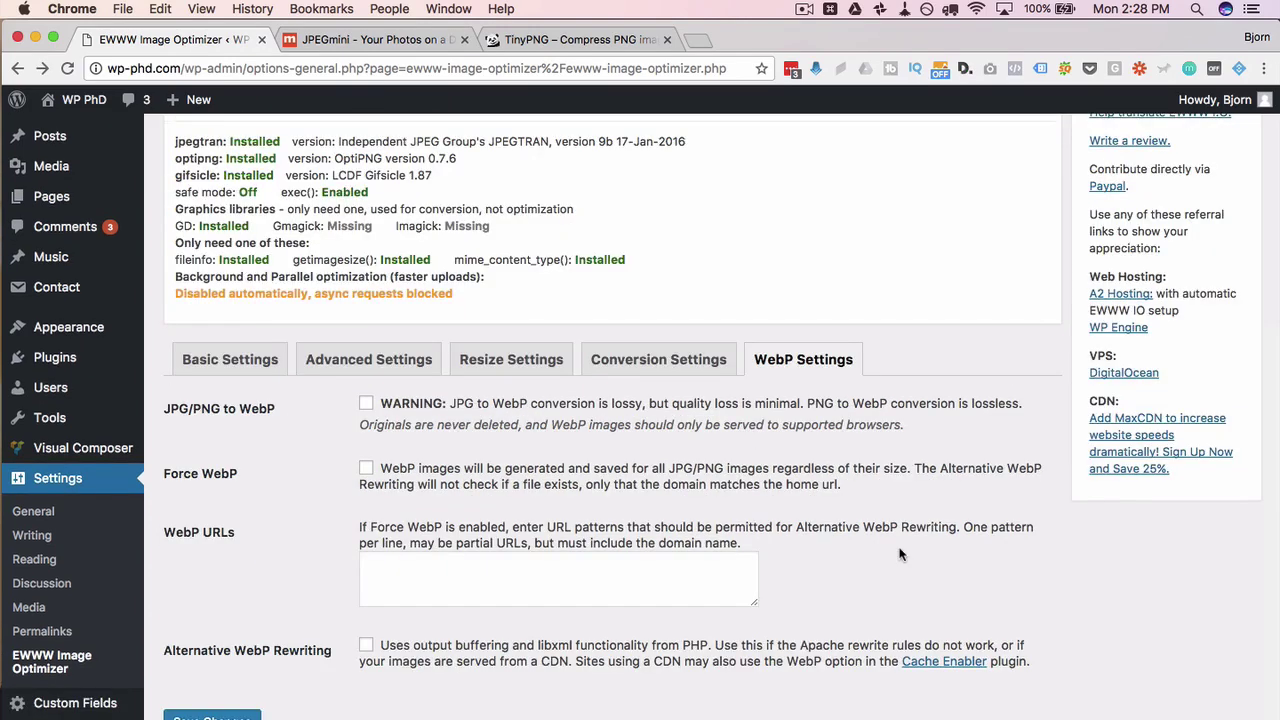
Open the Bulk Optimize page for the media library.
scroll(600, 400, up, 2)
mouse_move(103, 204)
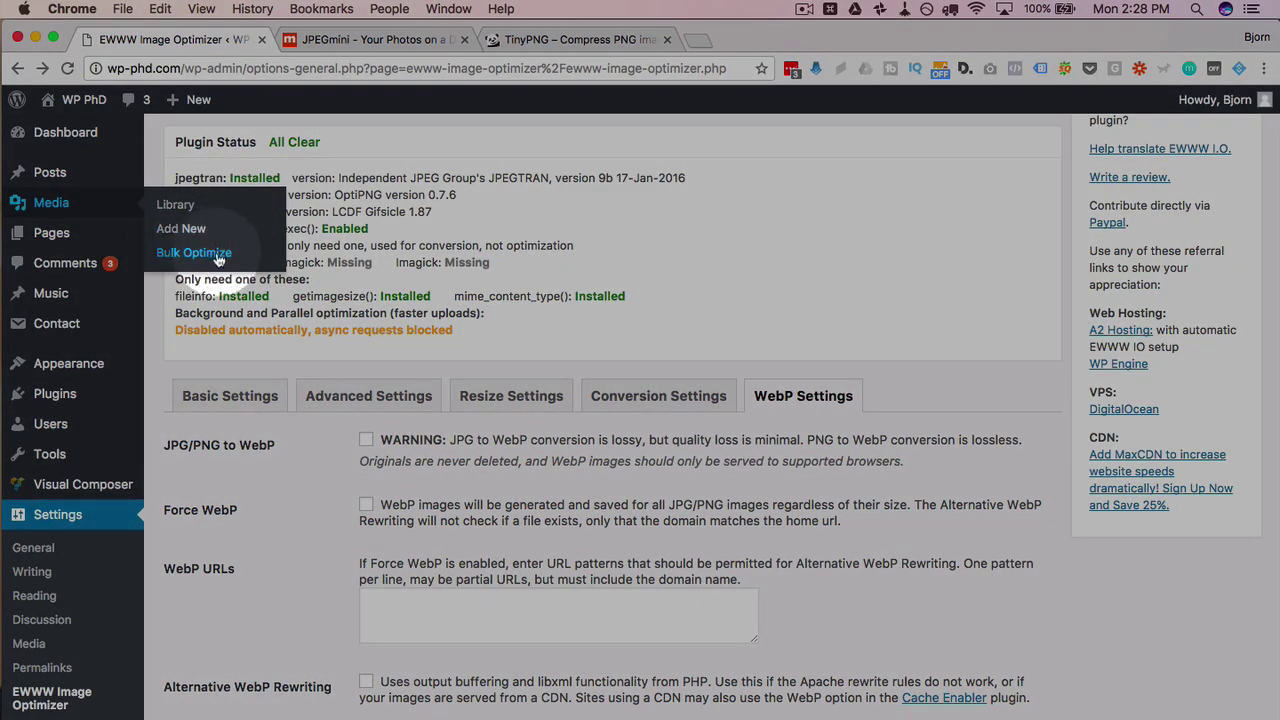
click(194, 253)
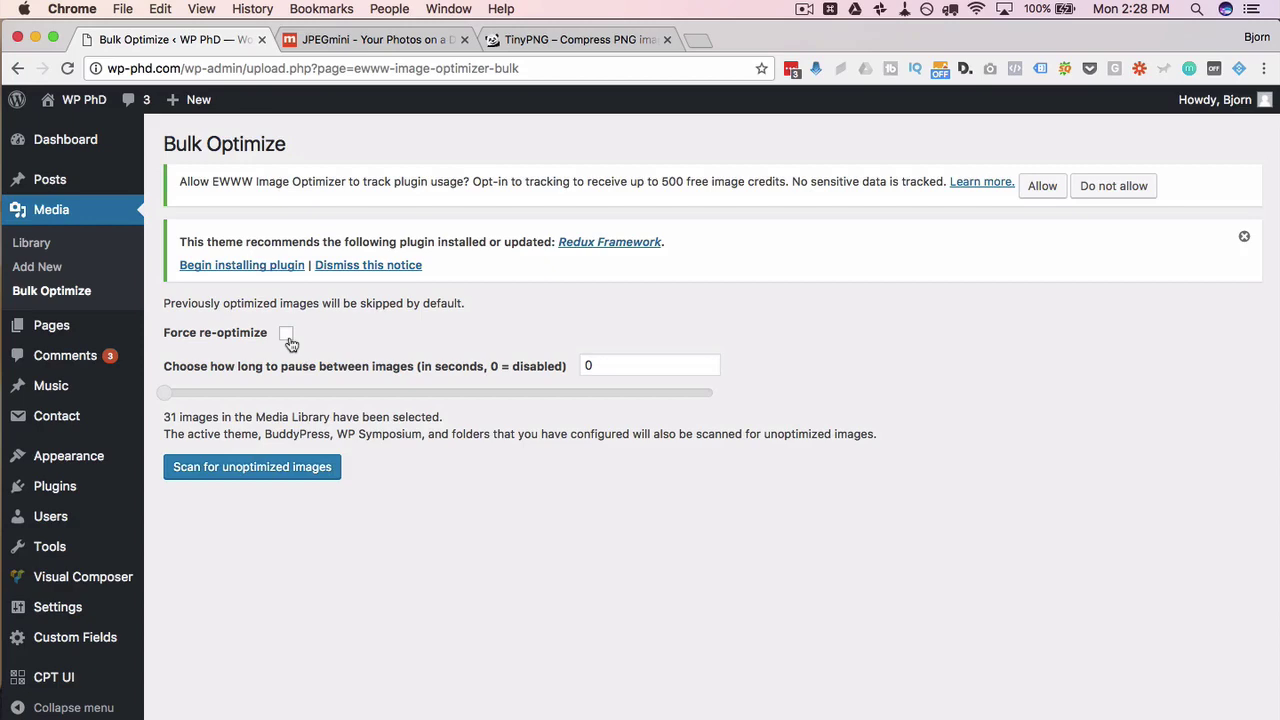
Try the Force re-optimize option and an 18-second pause between images.
click(286, 334)
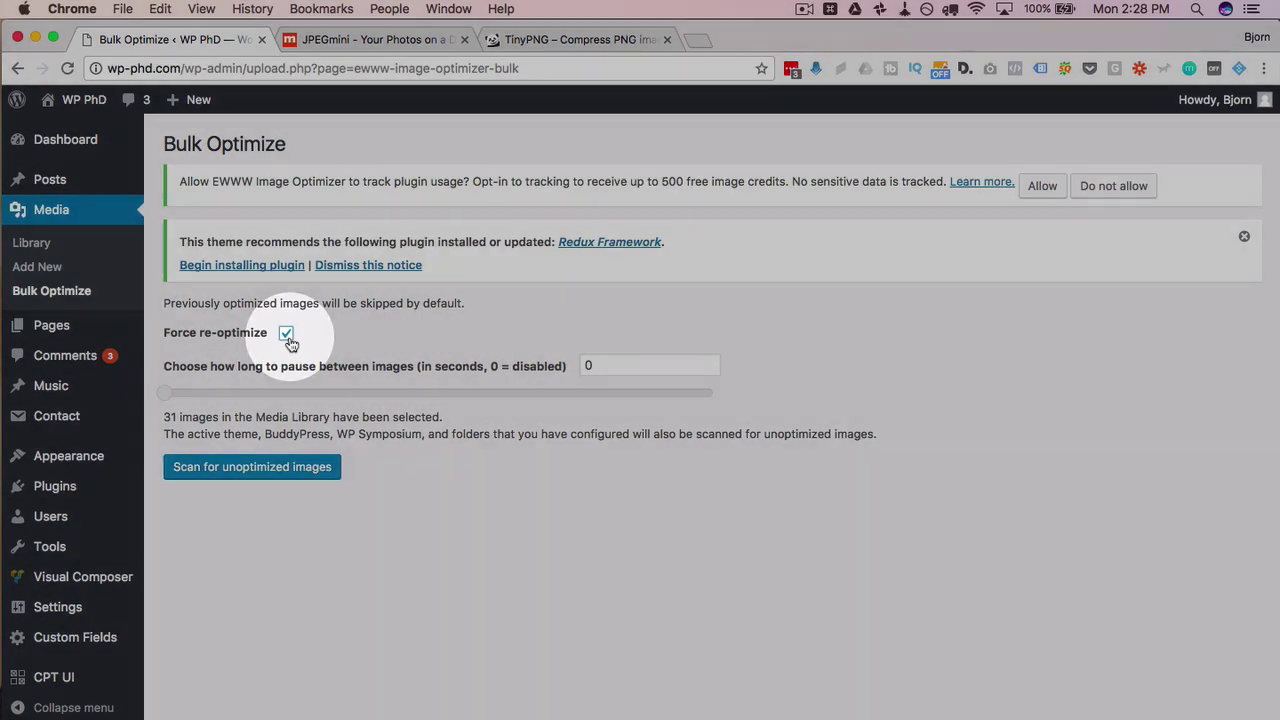
click(286, 334)
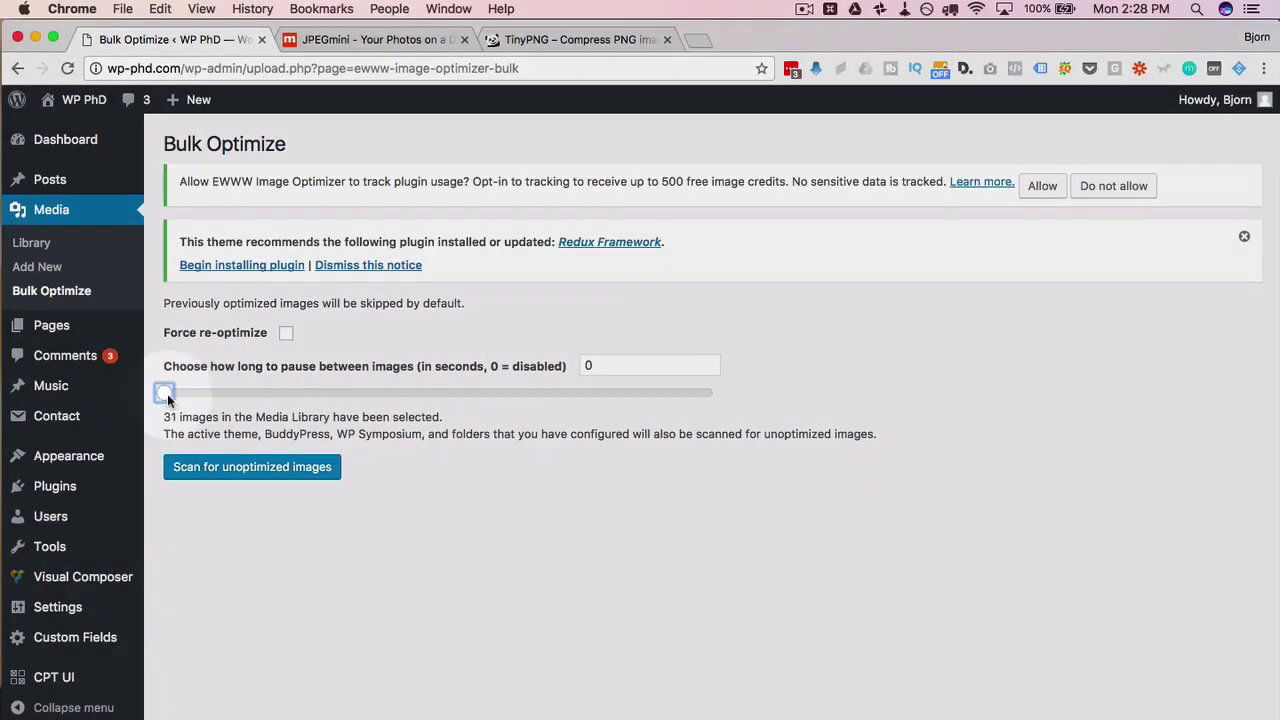
drag(167, 394, 498, 398)
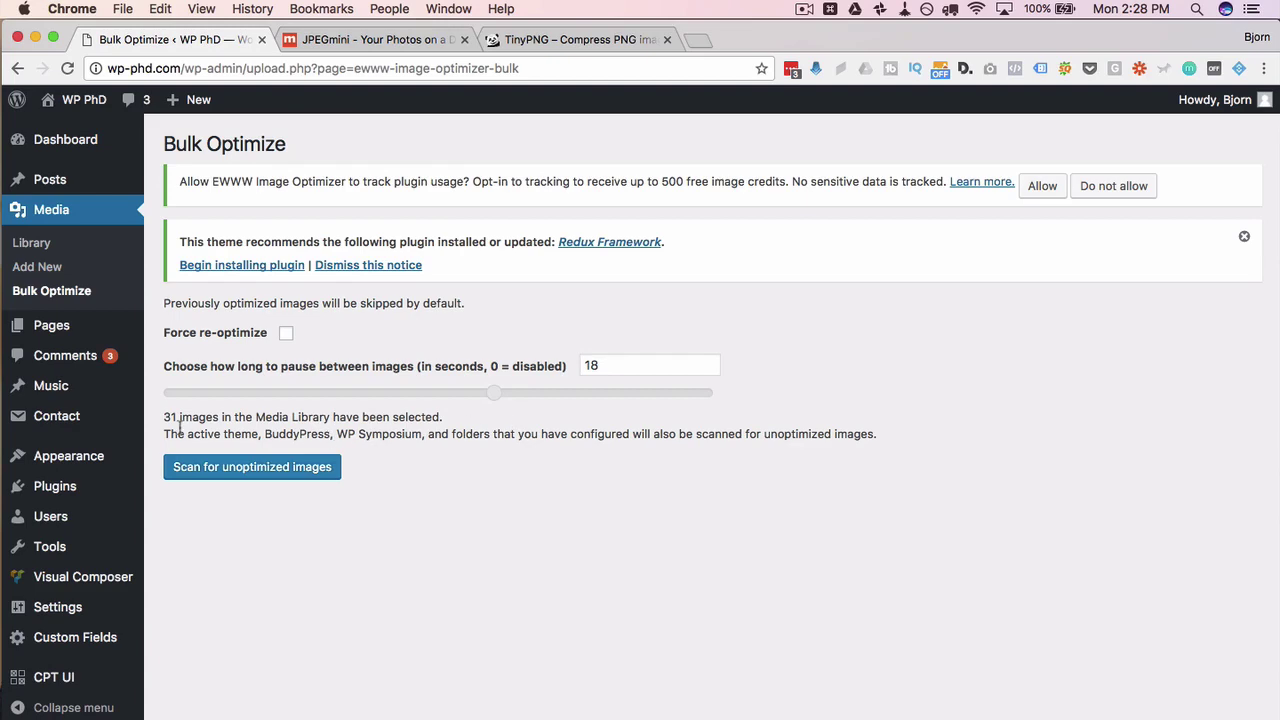
drag(163, 418, 177, 420)
Set the pause between images to 2 seconds and scan for unoptimized images.
drag(319, 392, 165, 416)
click(173, 473)
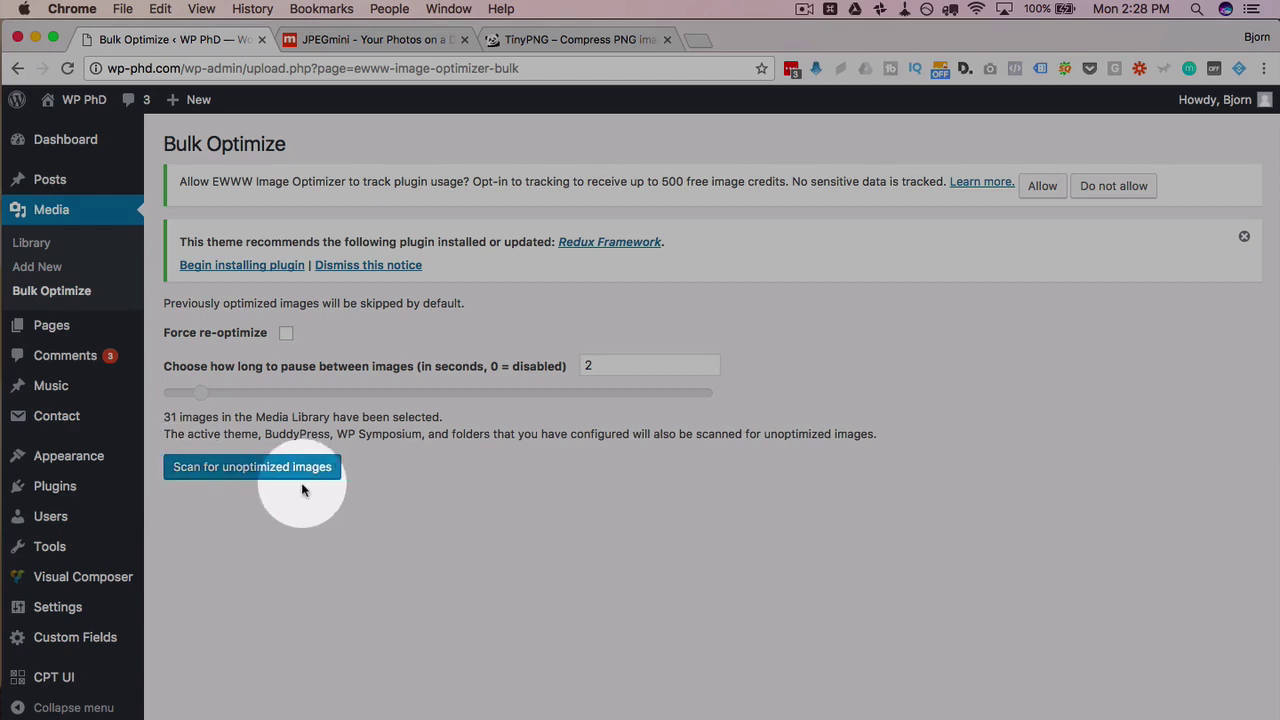
click(240, 474)
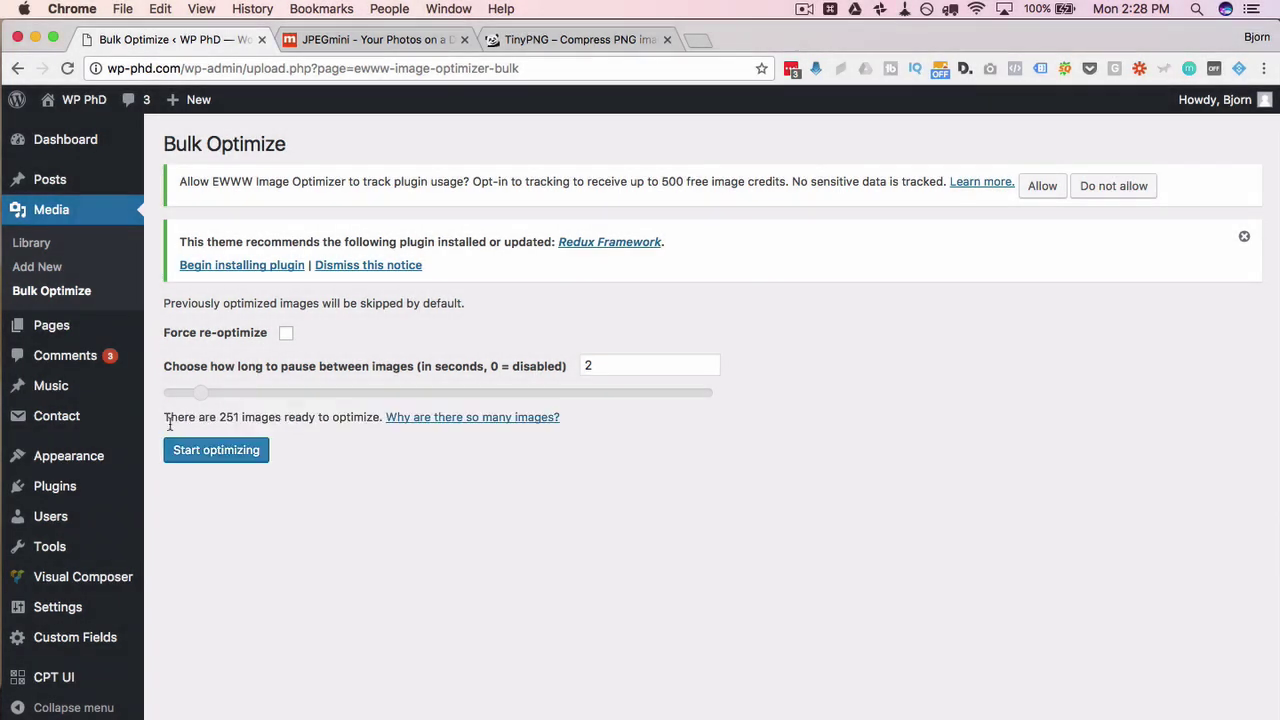
Open the help article on why there are so many images and read through its explanation of WordPress resizes.
drag(163, 417, 380, 417)
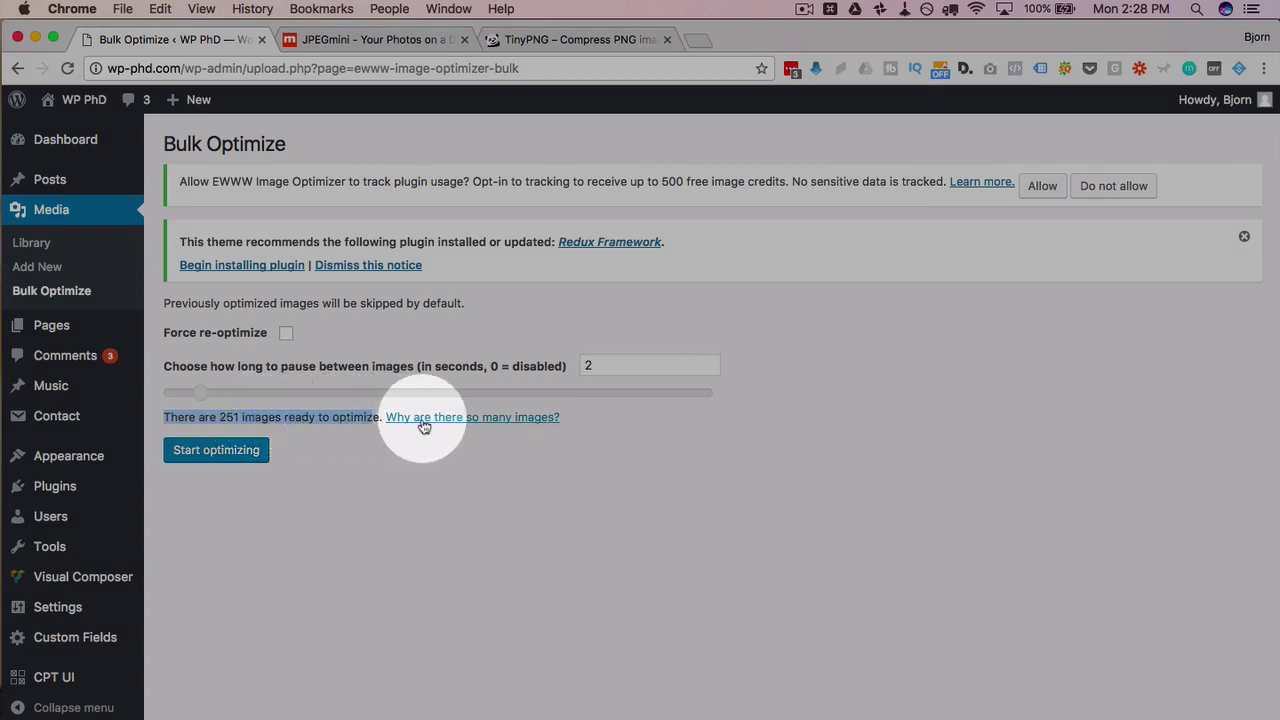
click(422, 419)
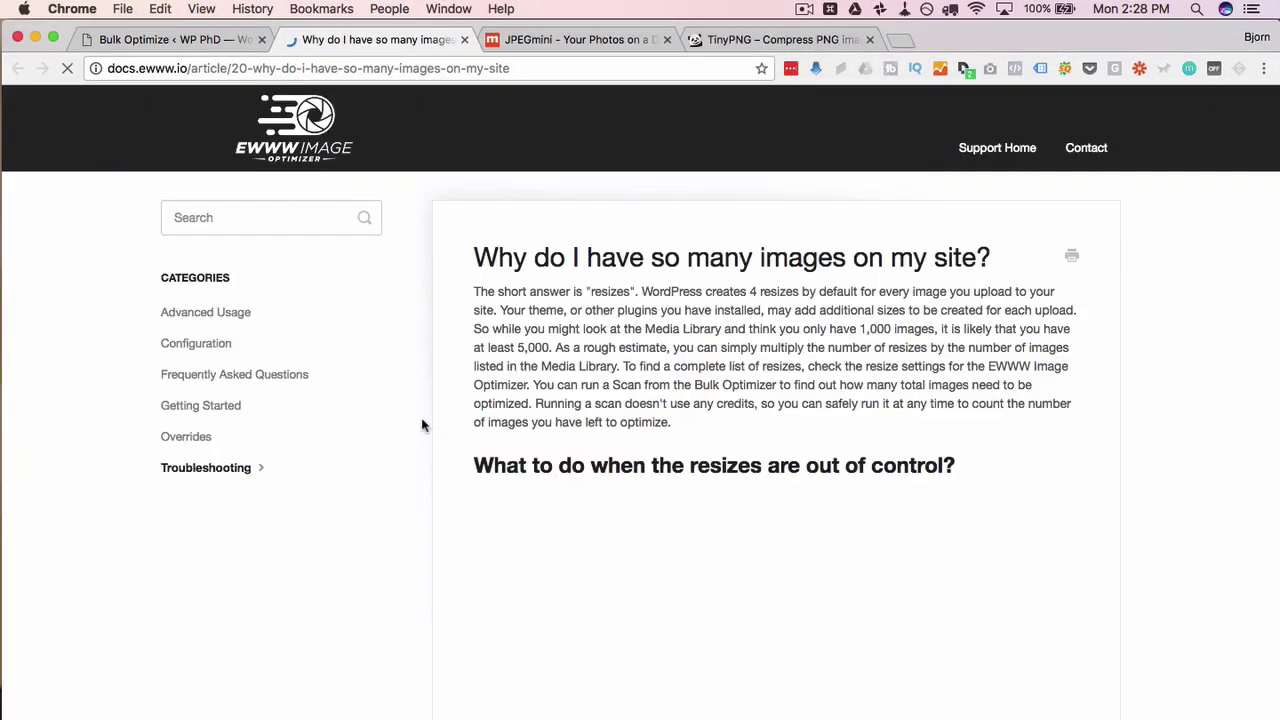
scroll(463, 345, down, 5)
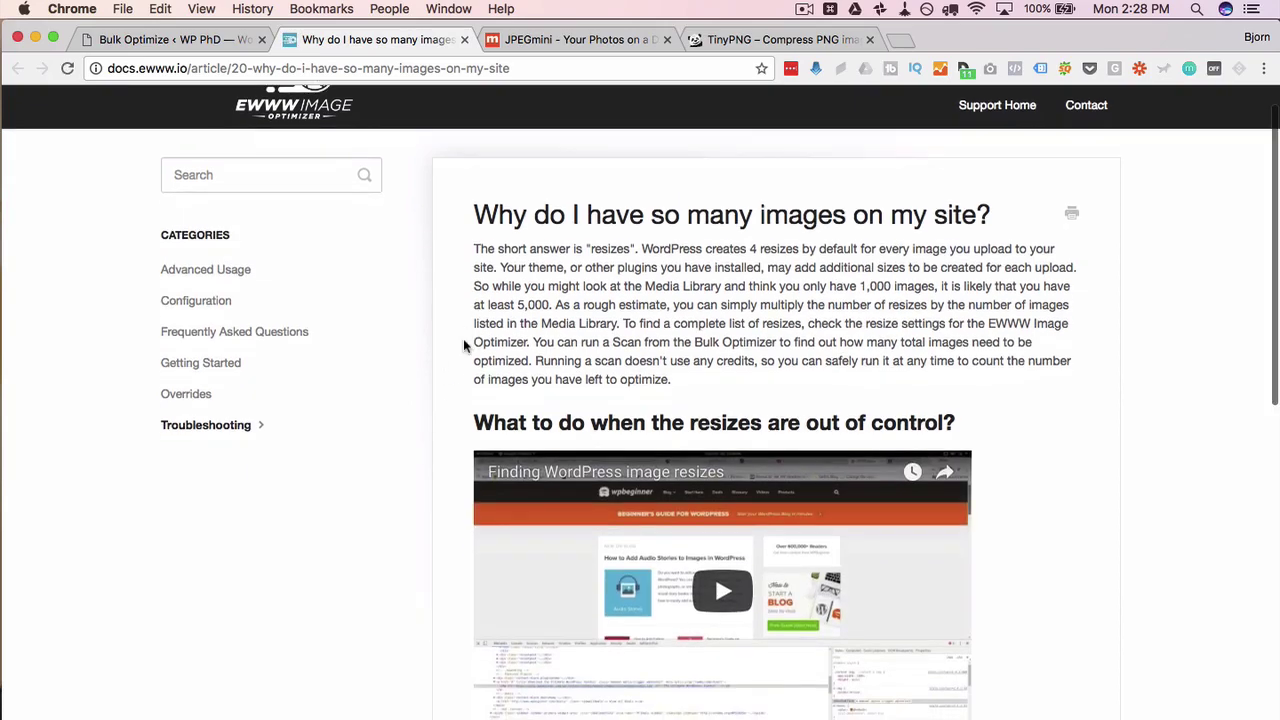
scroll(463, 345, down, 15)
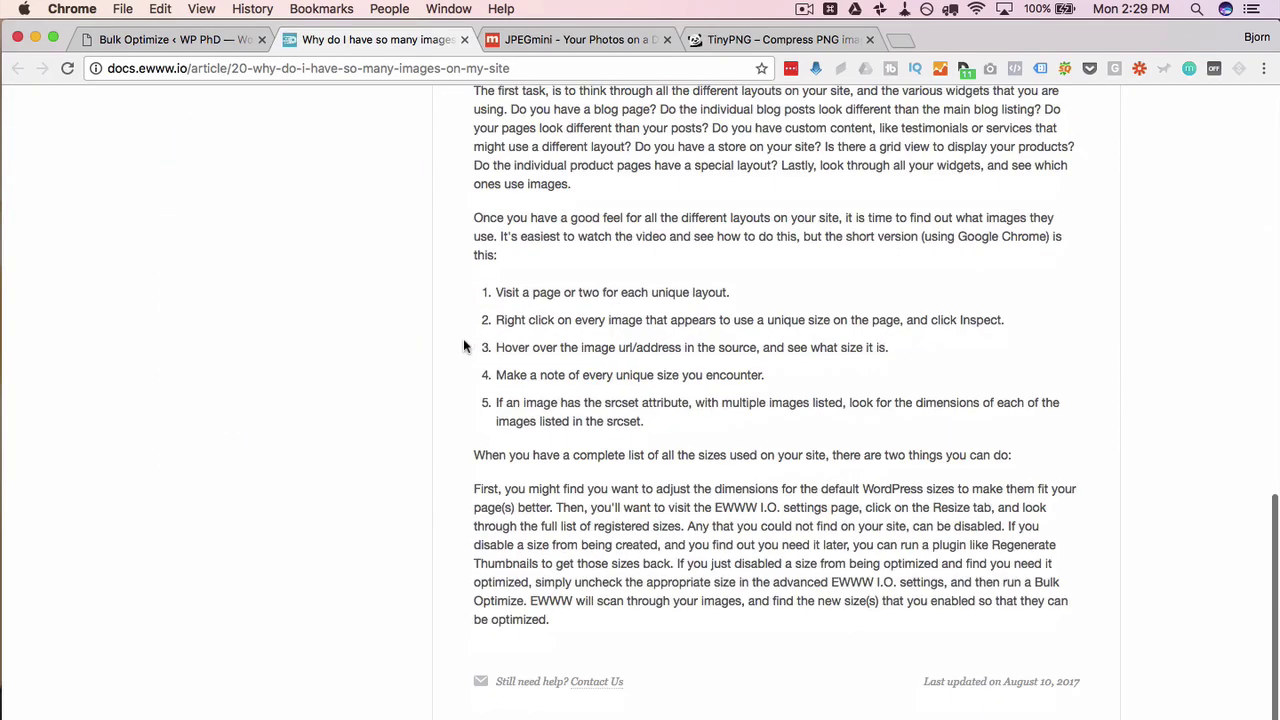
scroll(463, 345, up, 6)
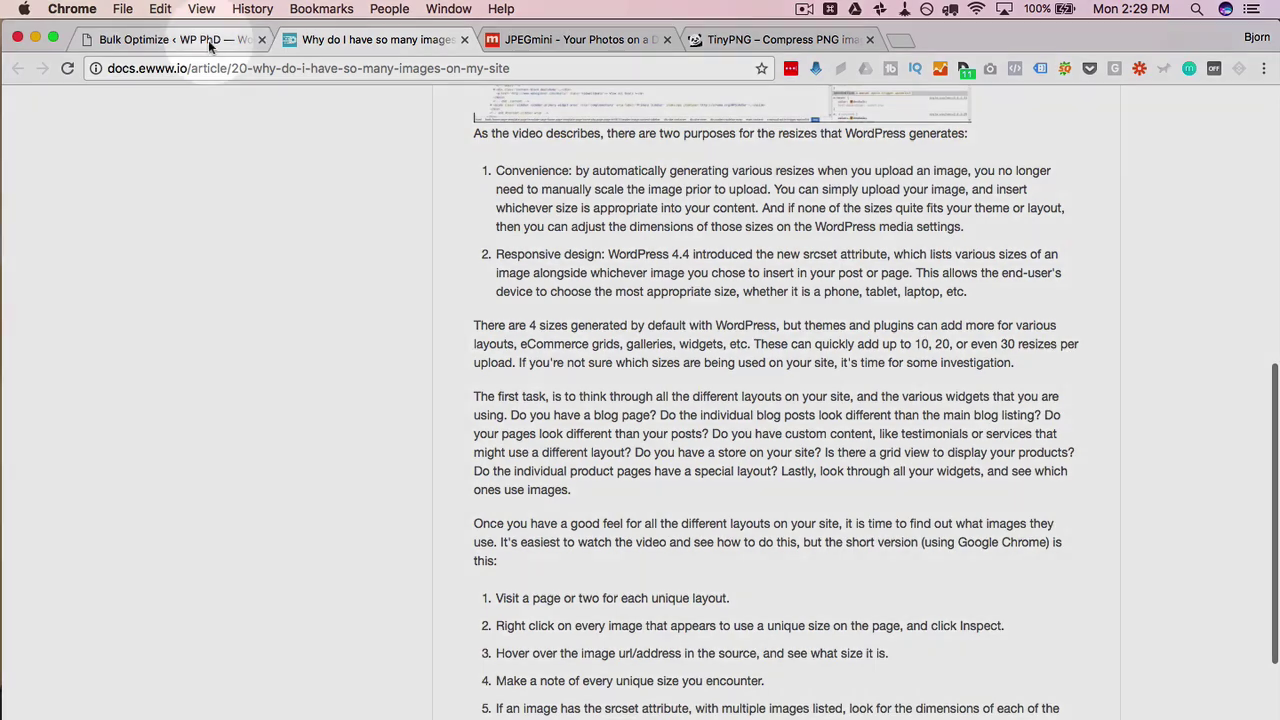
Return to the Bulk Optimize page and start optimizing the scanned media library images.
click(208, 40)
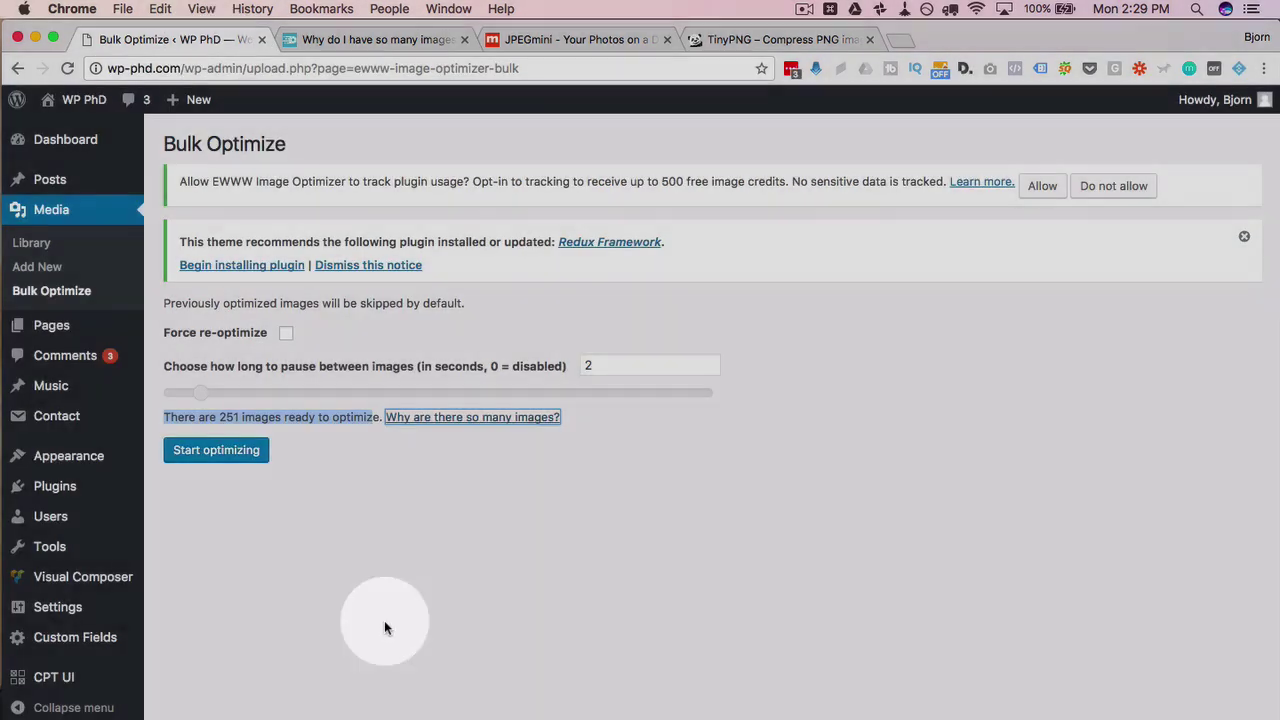
click(385, 627)
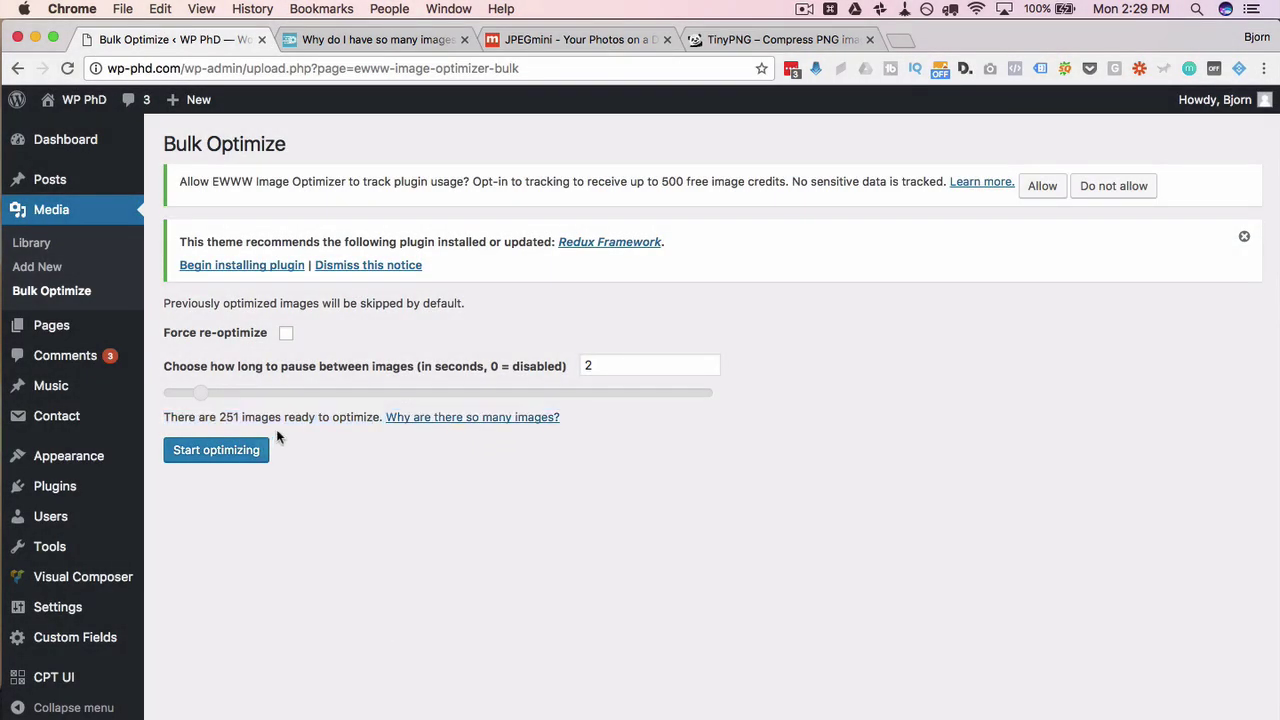
click(218, 455)
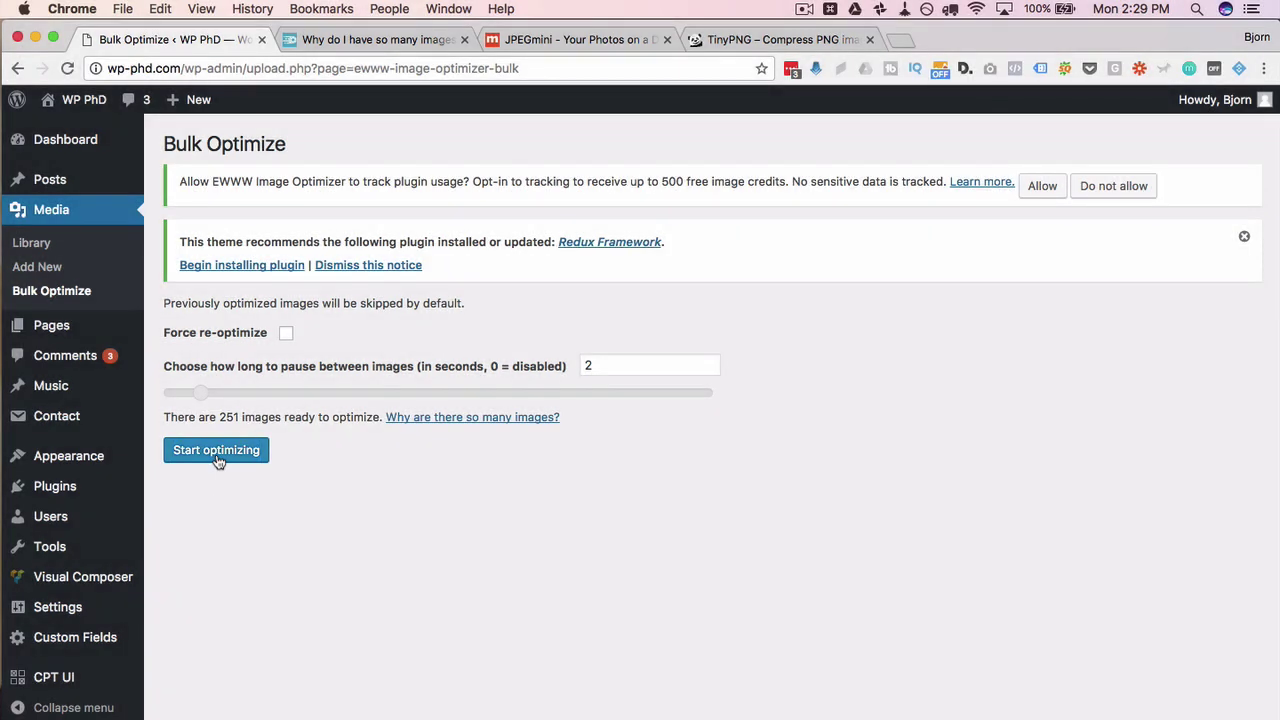